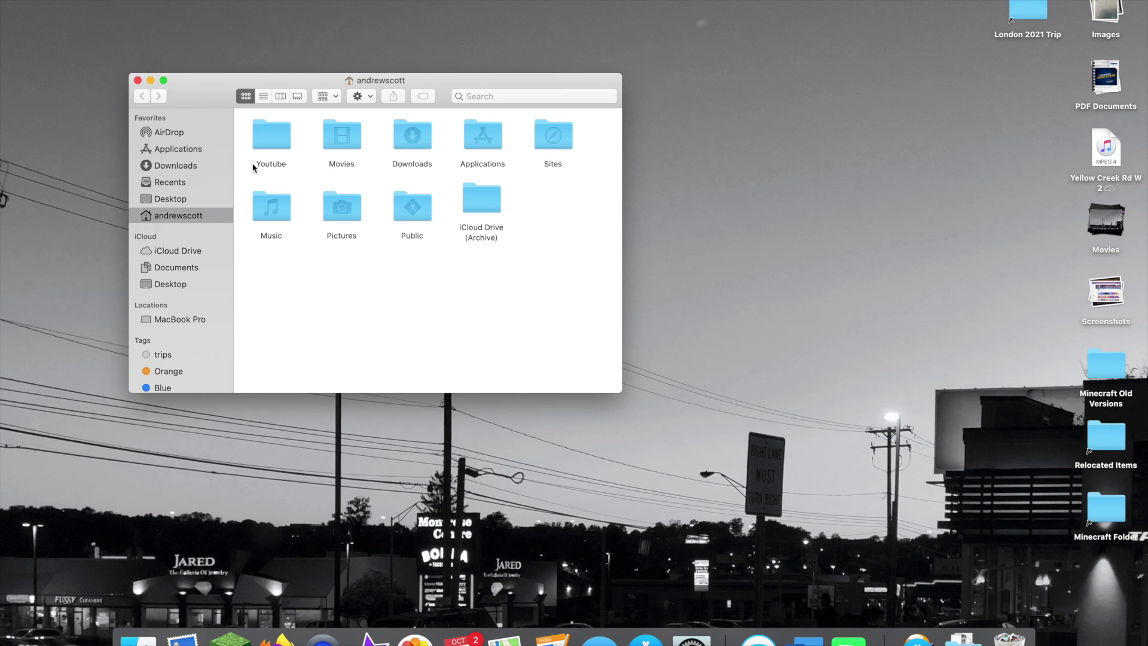
- Open the Macintosh HD drive from the MacBook Pro location
left_click(174, 319)
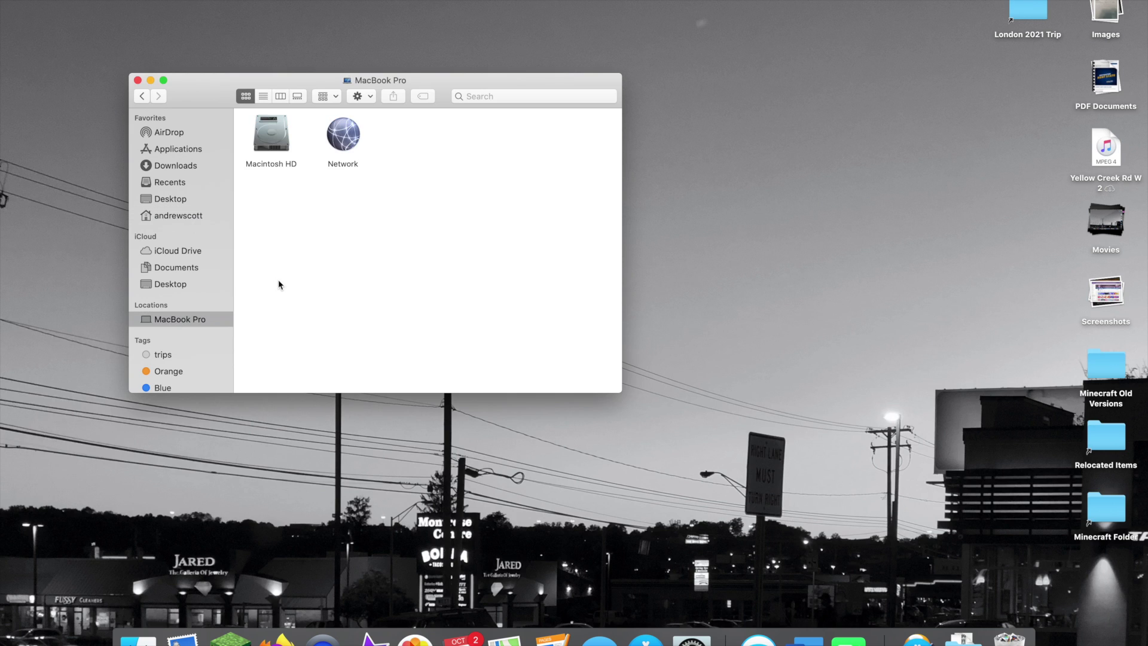
left_click(267, 139)
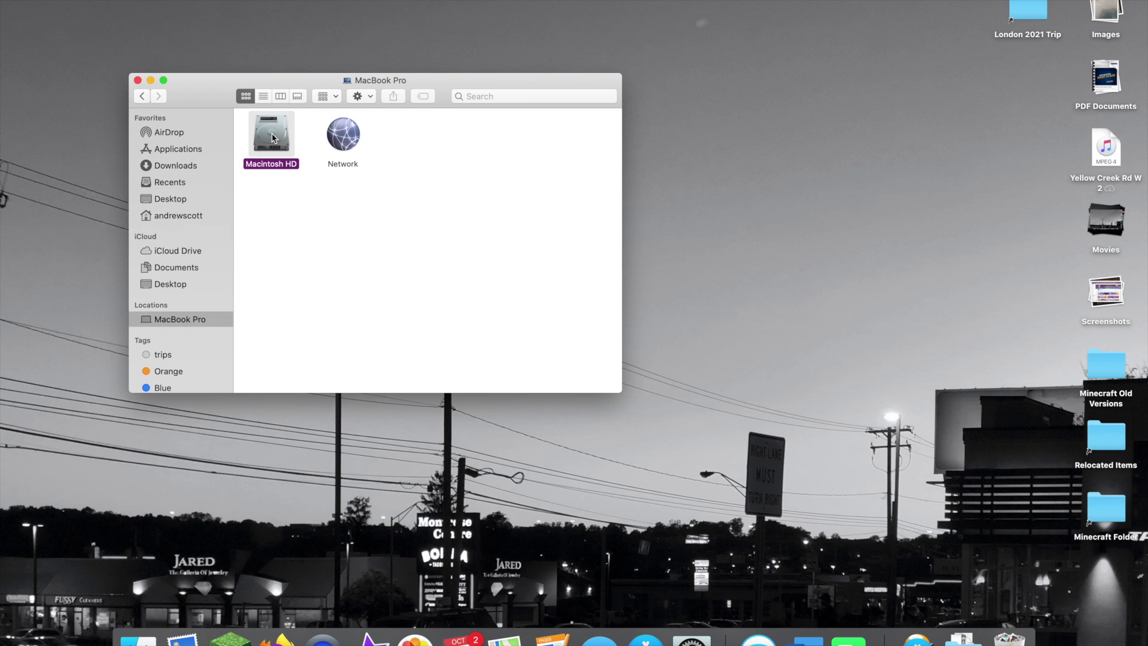
double_click(271, 133)
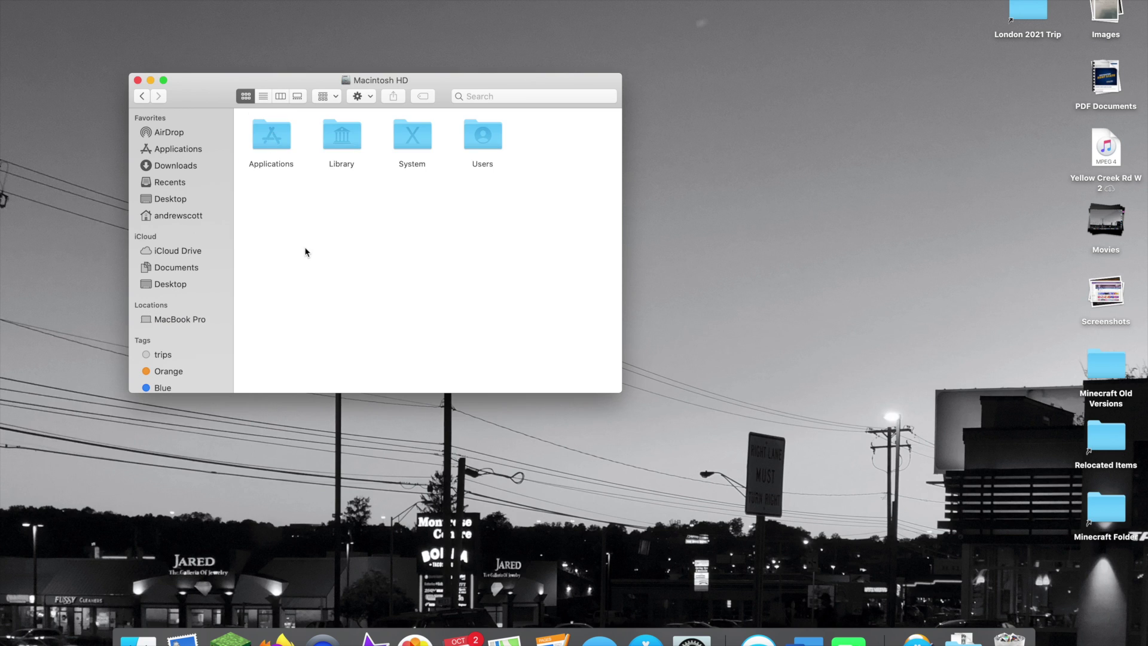
- Open the Applications folder on Macintosh HD and look through the installed apps from first to last
left_click(267, 137)
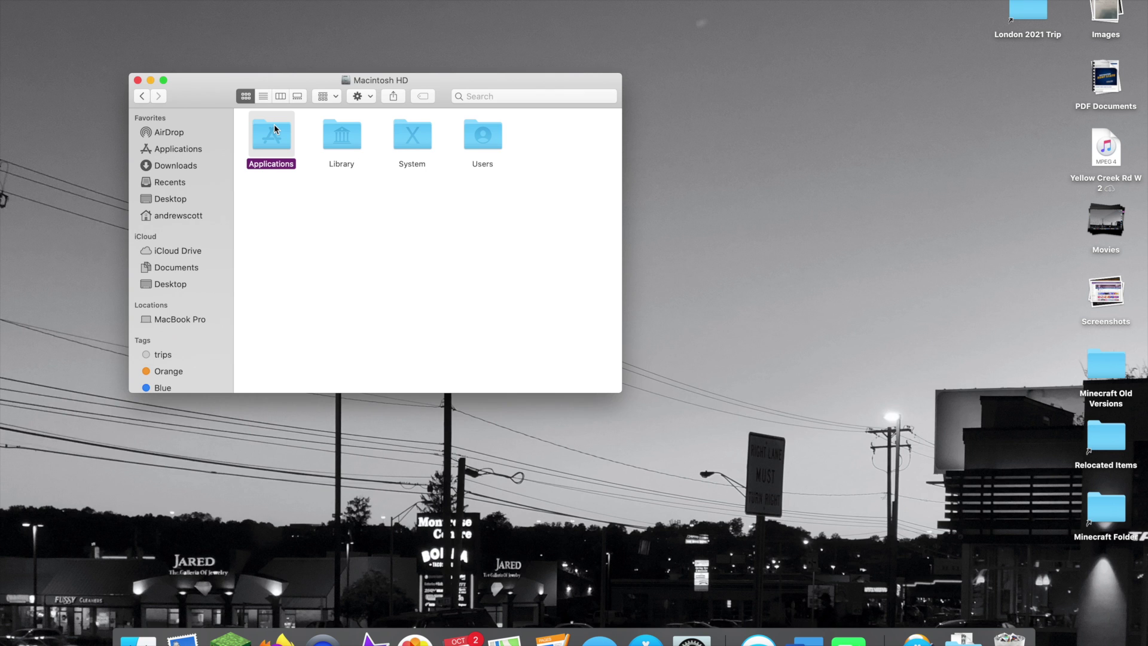
double_click(274, 125)
scroll(269, 157, "up", 2)
scroll(269, 158, "up", 10)
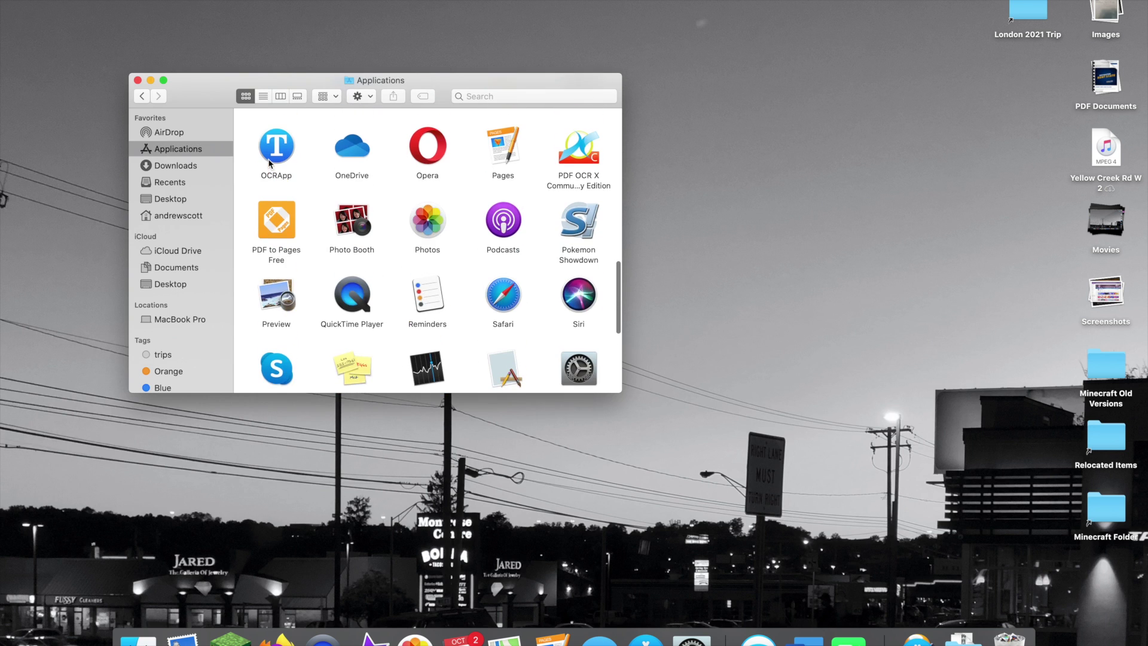
scroll(323, 269, "down", 15)
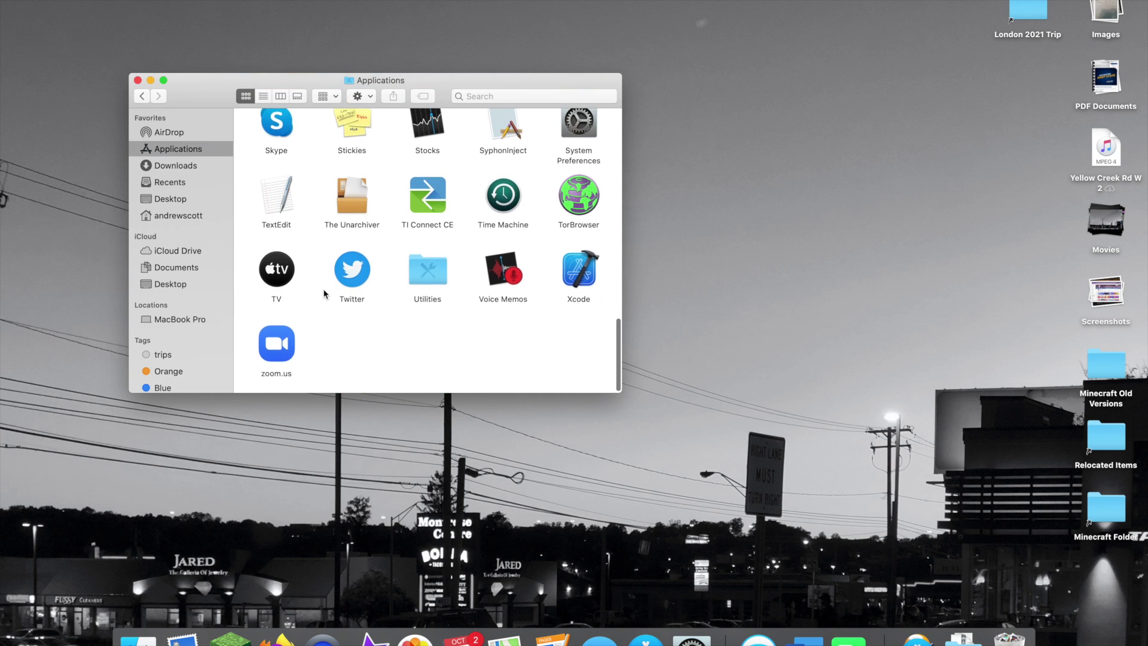
scroll(325, 293, "up", 10)
scroll(324, 293, "up", 5)
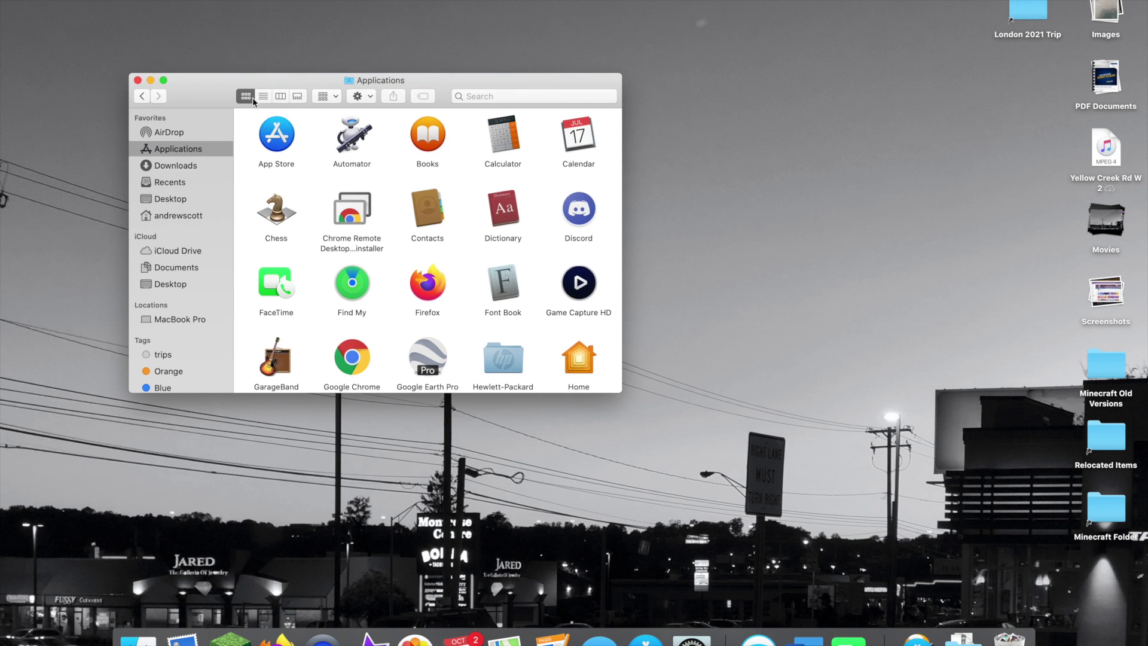
scroll(335, 264, "down", 2)
scroll(334, 263, "down", 1)
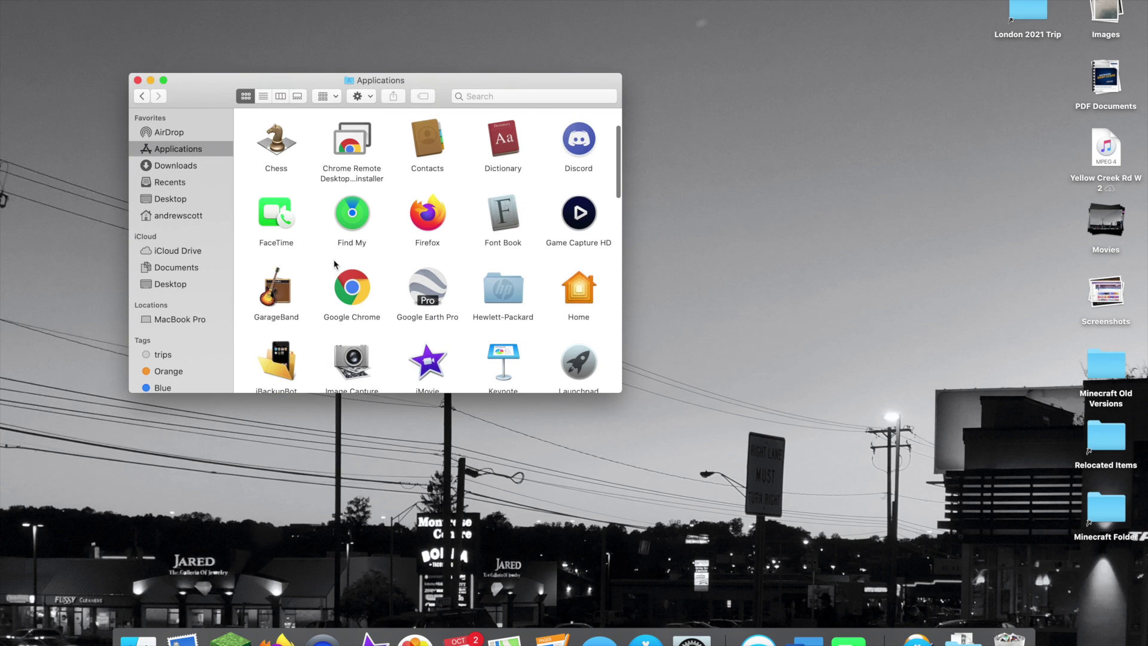
scroll(335, 264, "down", 10)
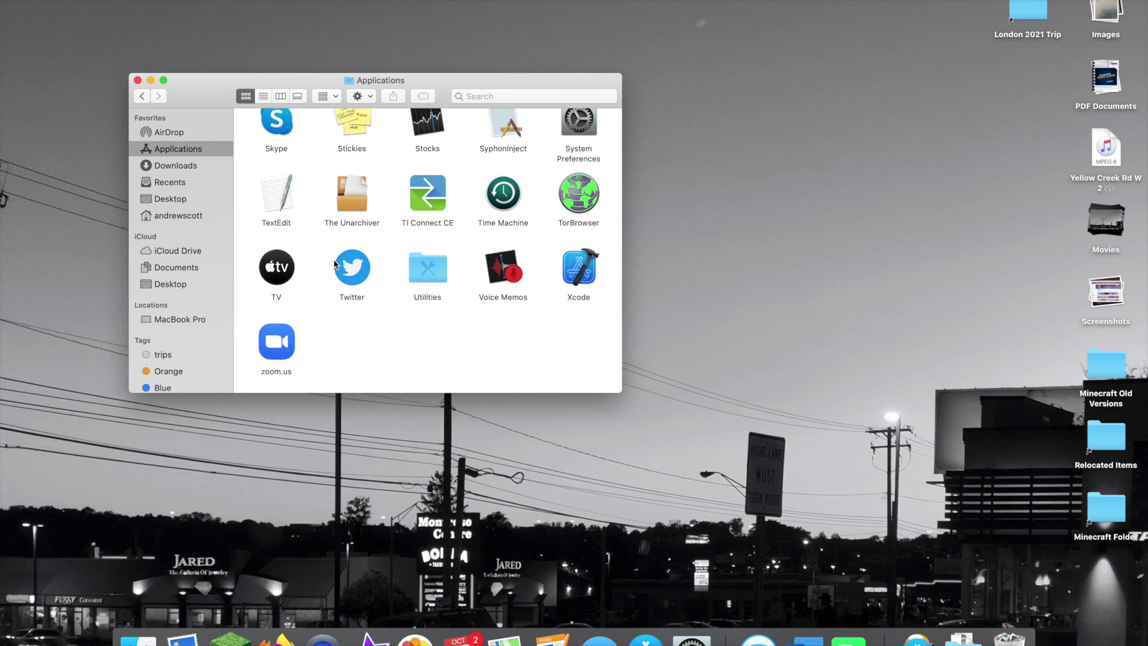
- Go up through the enclosing folders from Applications to the MacBook Pro level and reopen Macintosh HD
key("super+Up")
left_click(334, 264)
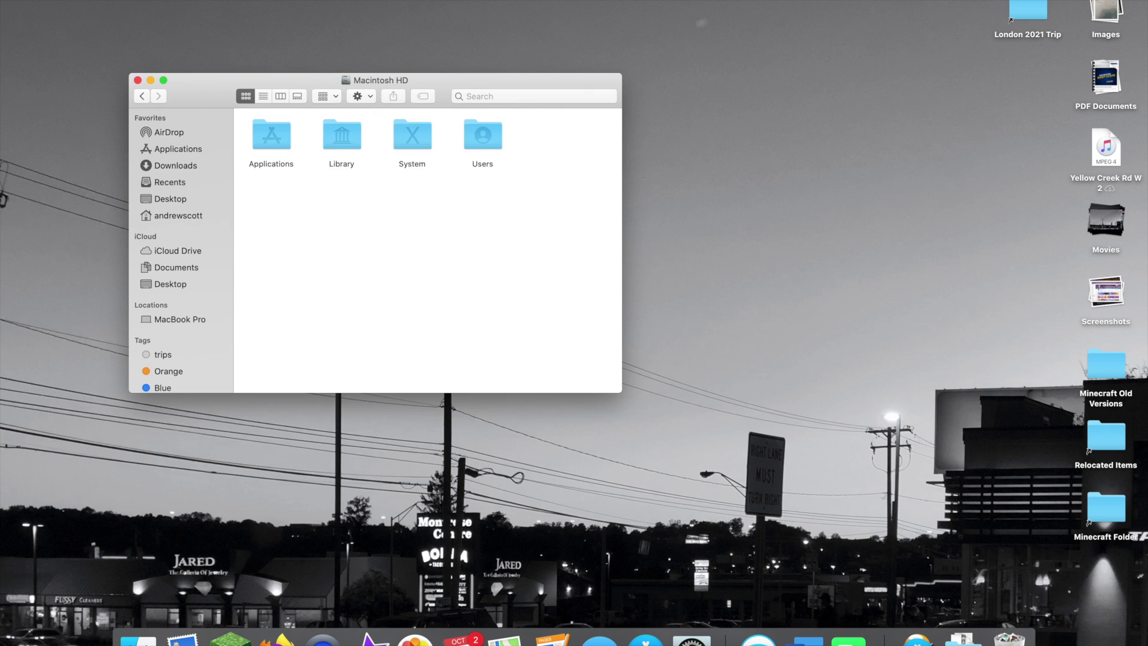
left_click(166, 1)
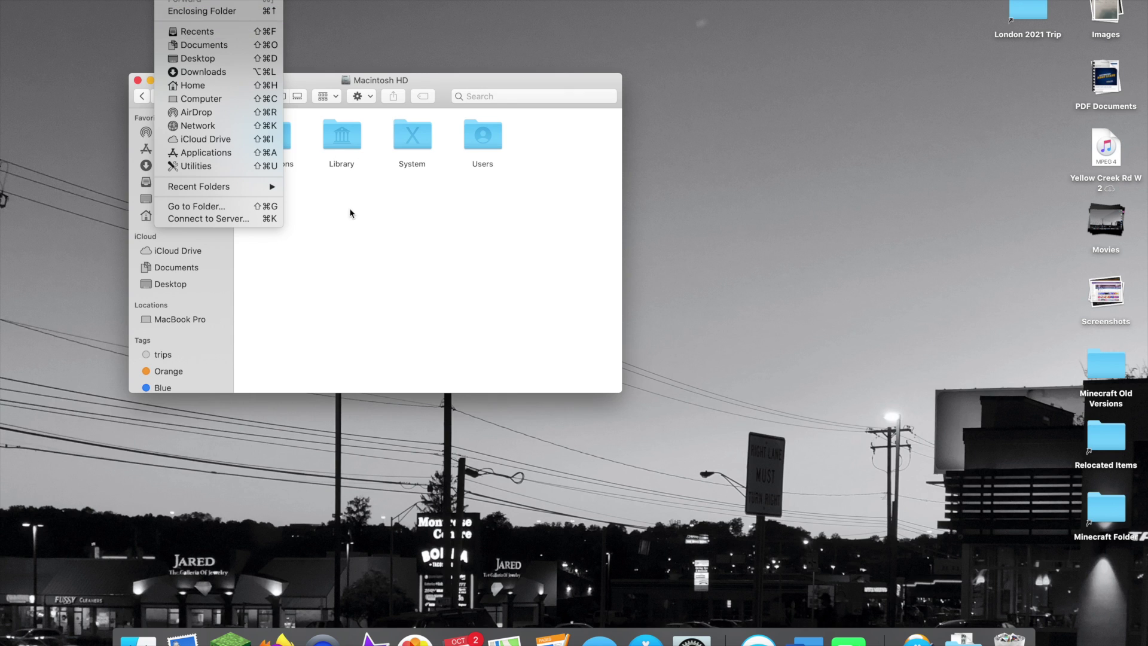
left_click(356, 259)
left_click(178, 16)
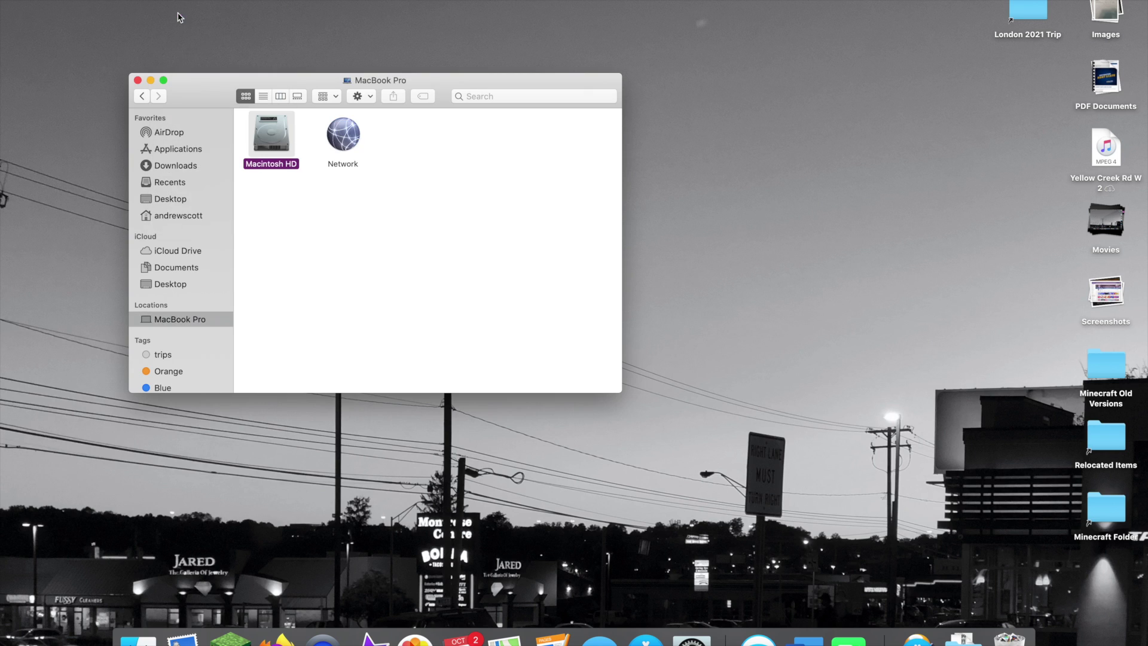
double_click(269, 142)
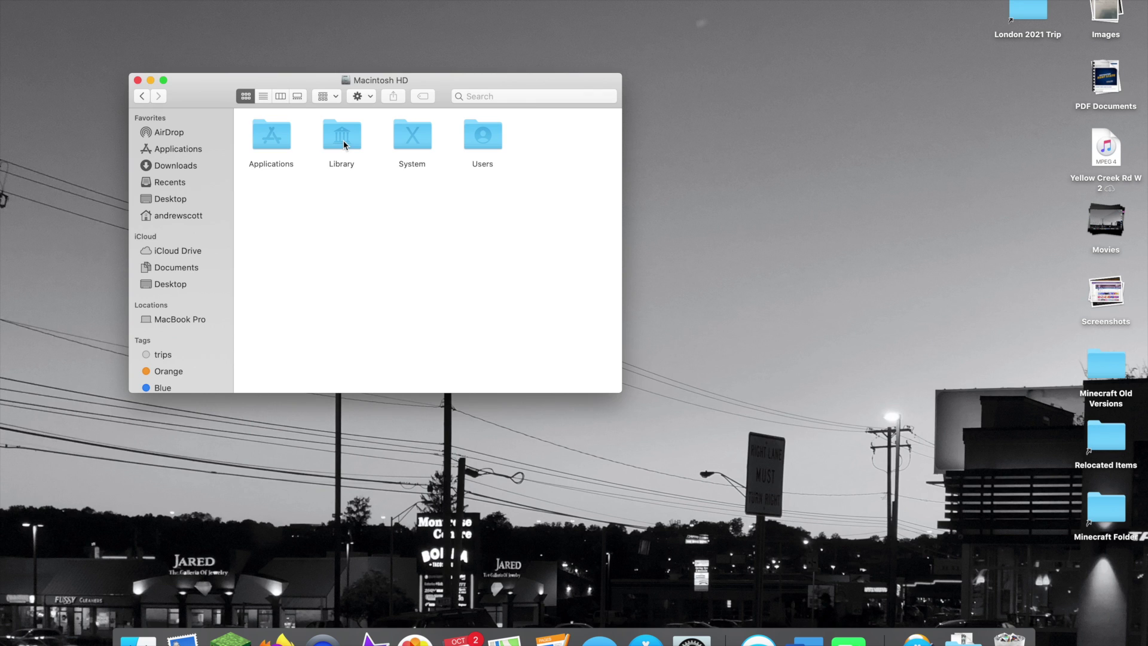
- Open the Library folder on Macintosh HD, look through its subfolders and go back to the drive
left_click_drag(430, 81, 414, 48)
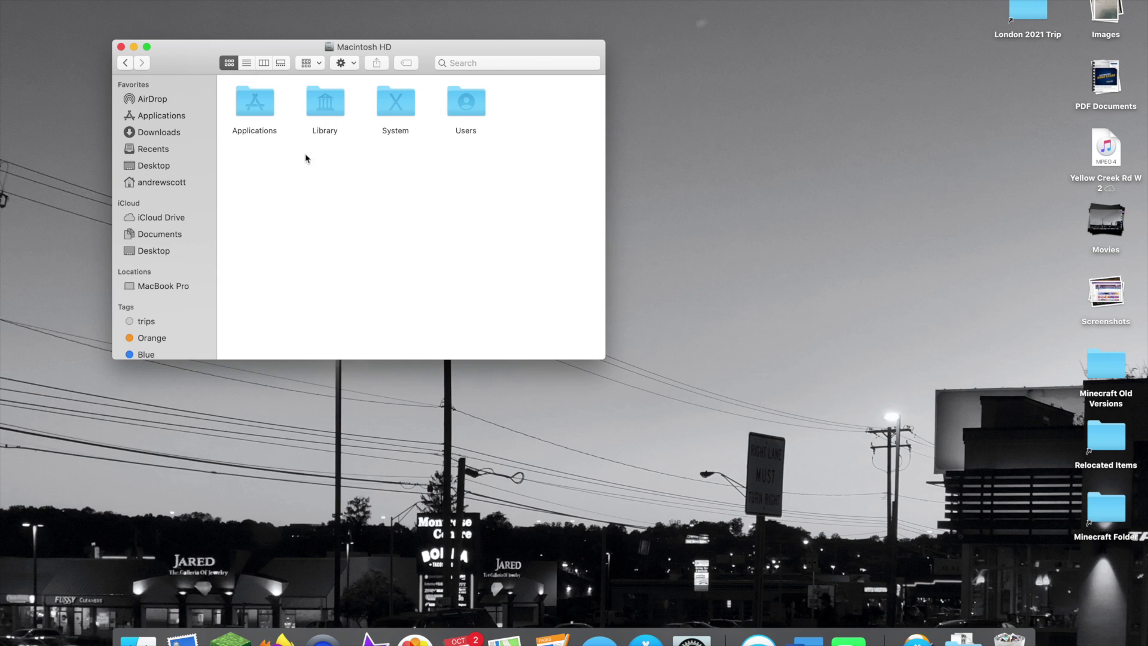
double_click(323, 108)
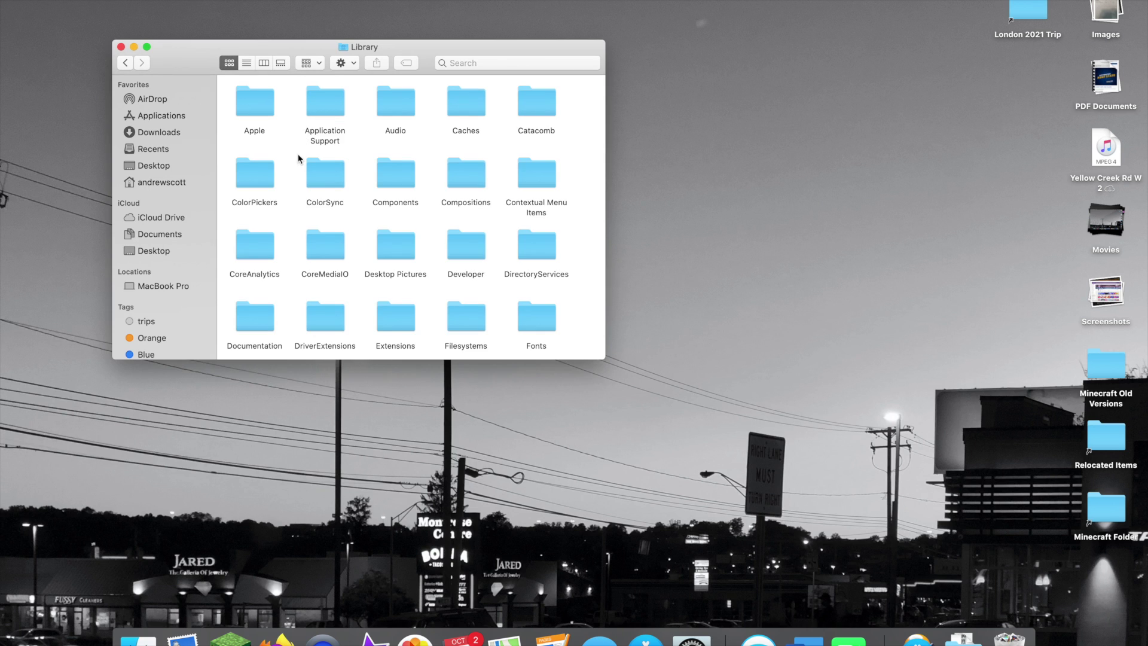
scroll(291, 224, "down", 10)
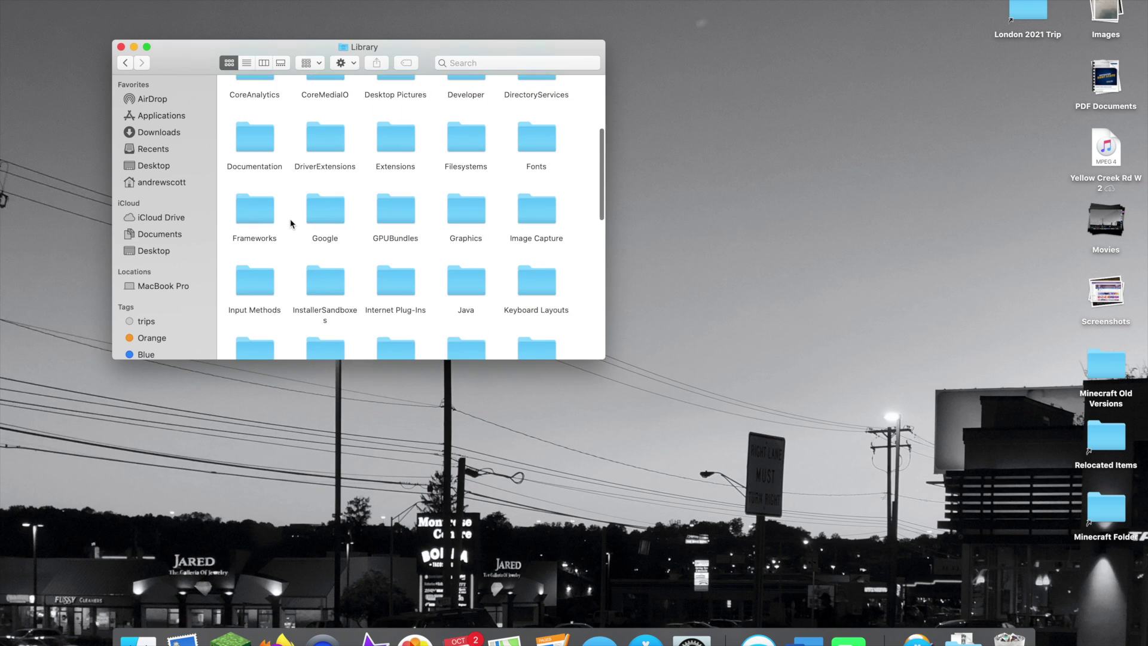
scroll(292, 224, "down", 8)
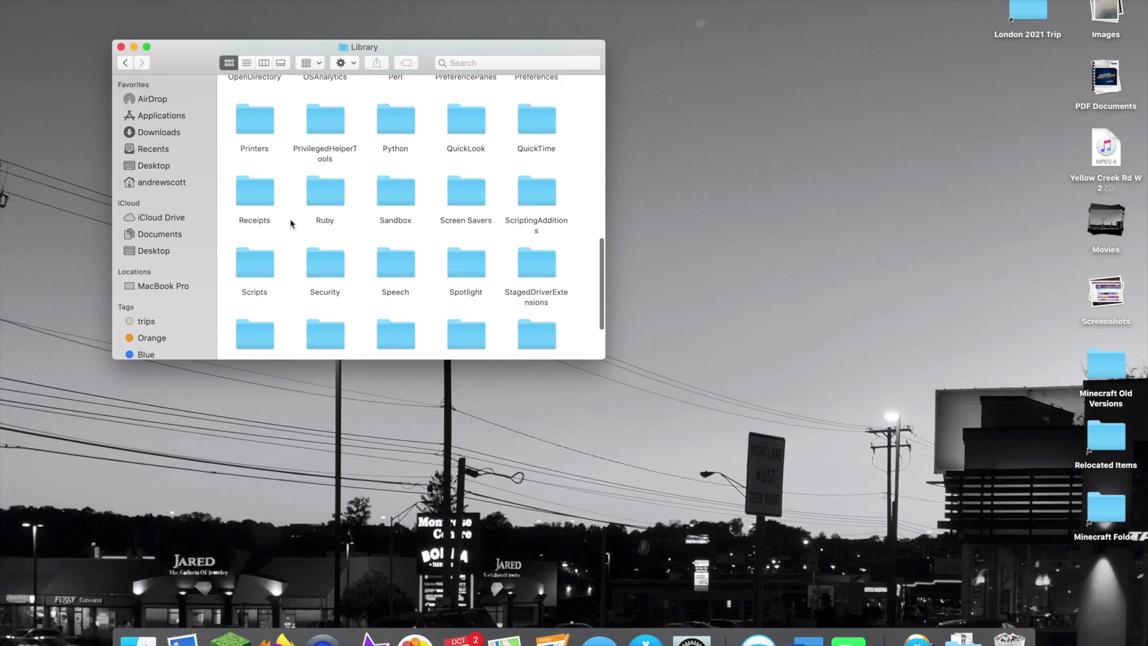
scroll(291, 224, "up", 15)
left_click(125, 62)
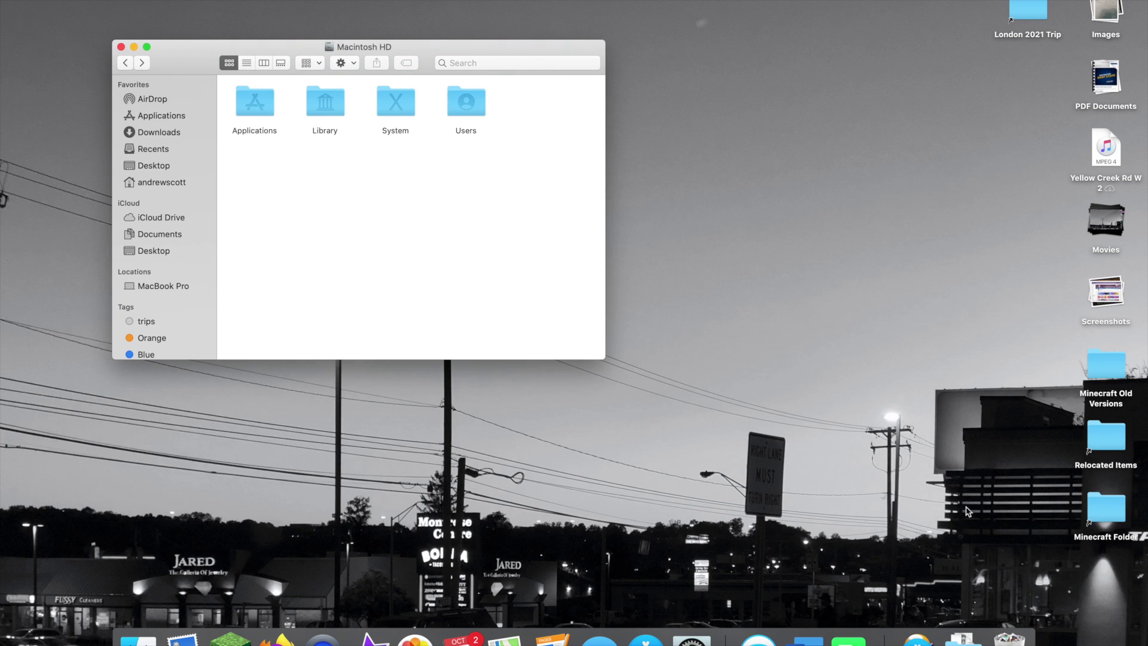
- Open the Minecraft Folder alias on the desktop, trace its enclosing folders up to MacBook Pro, and close that window
double_click(1102, 507)
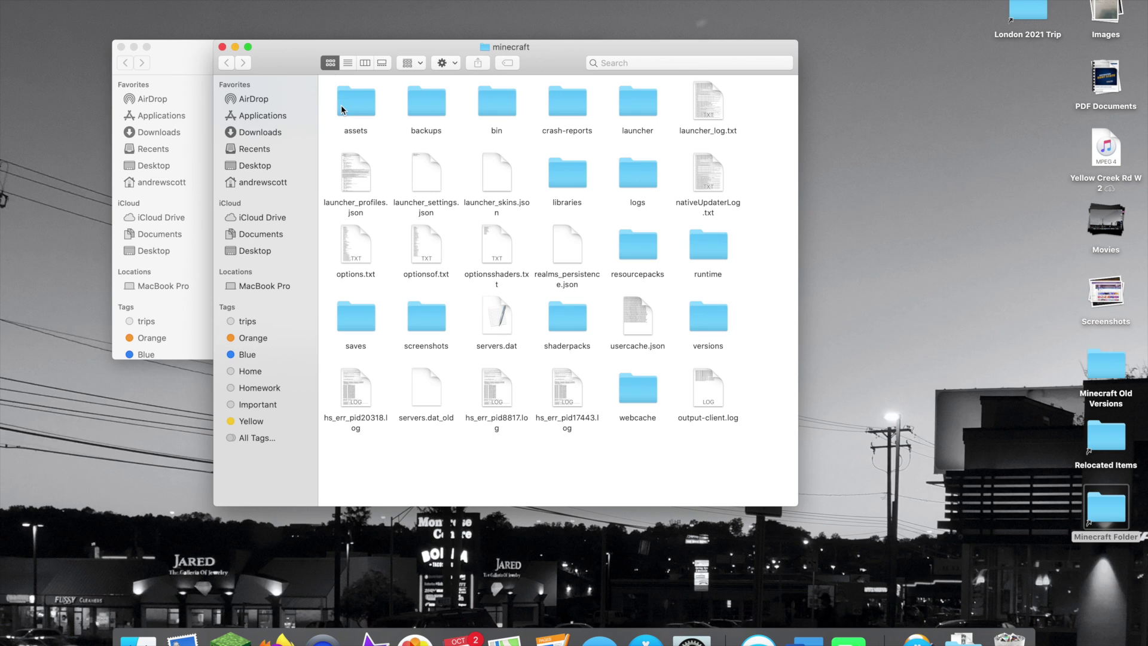
key("super+Up")
key("super+Up")
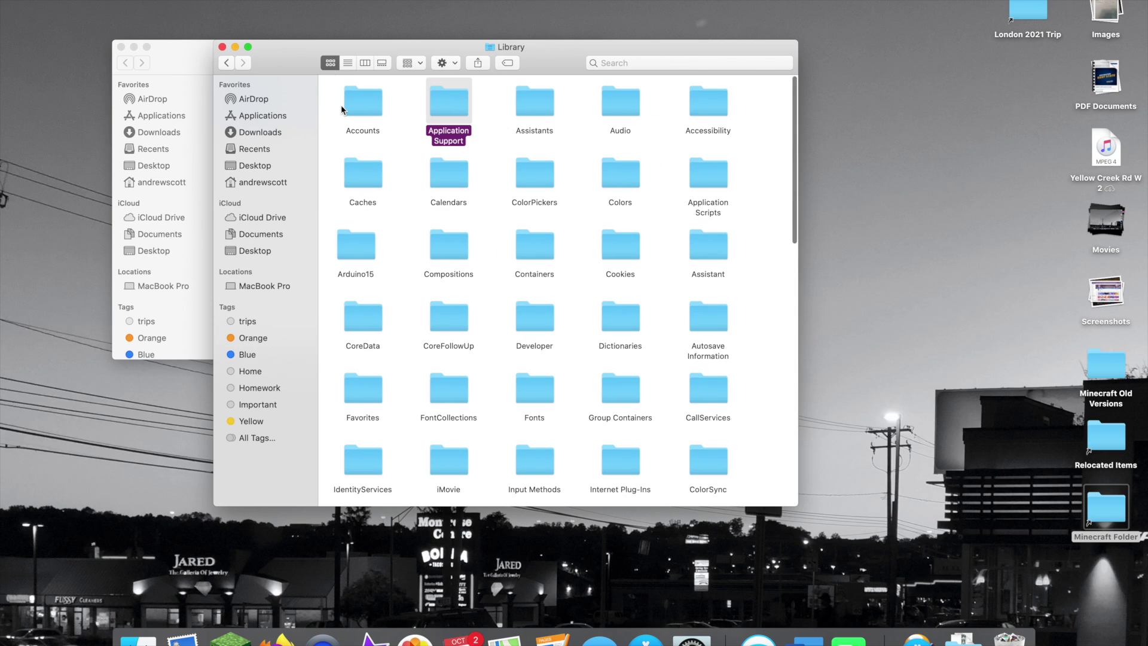
key("super+Up")
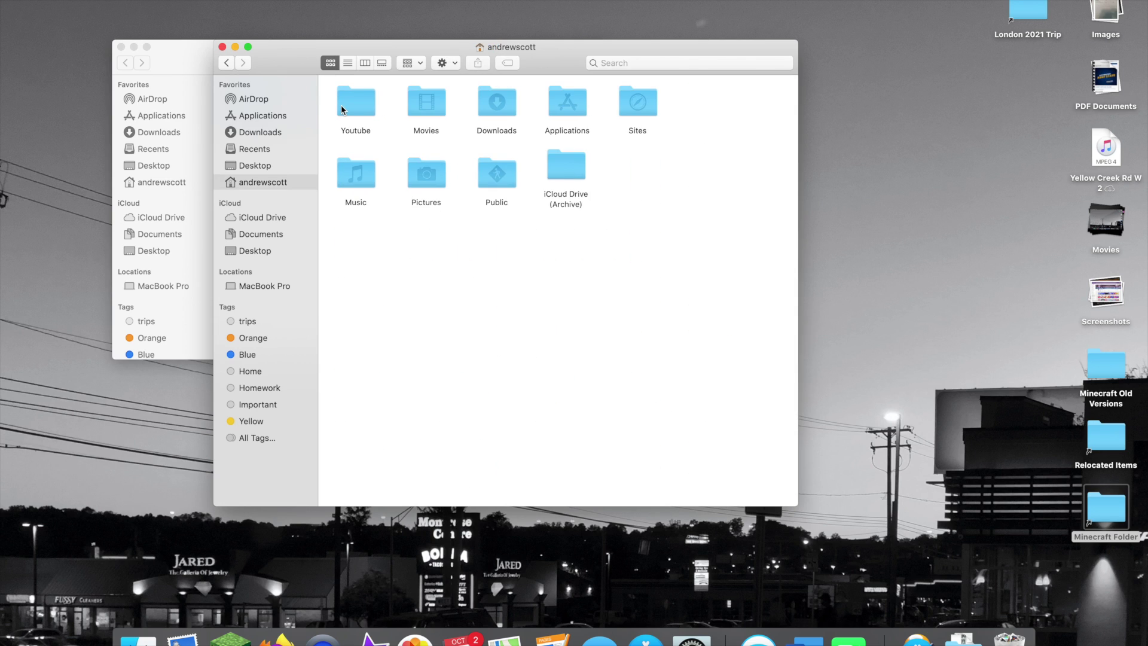
key("super+Up")
key("super+Up")
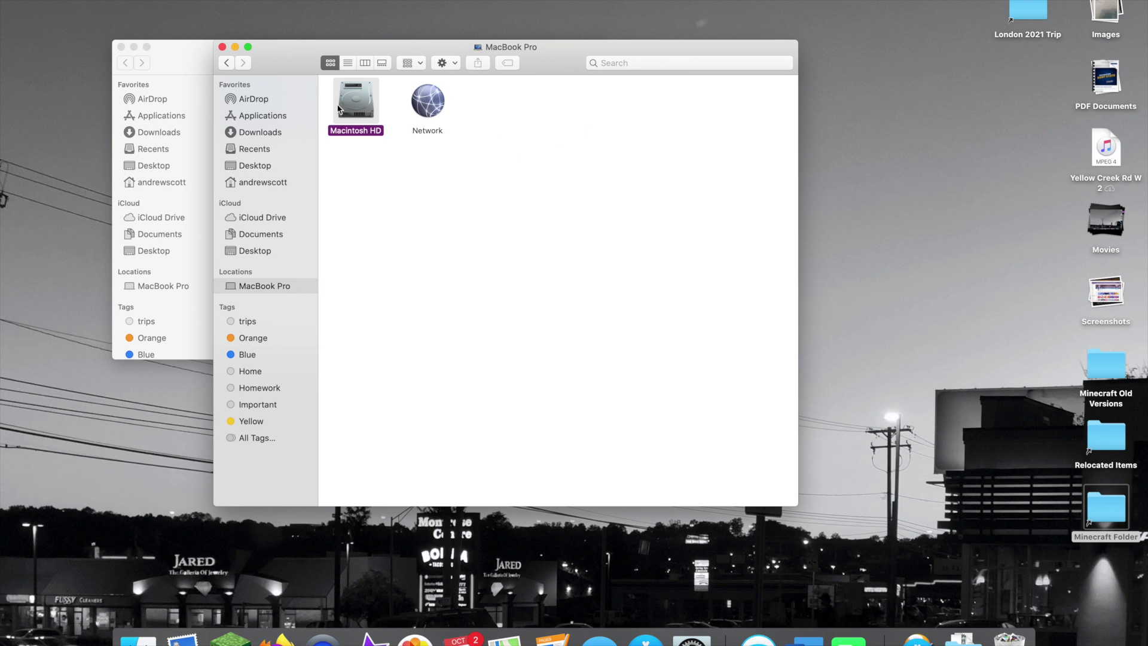
left_click(221, 47)
left_click_drag(198, 56, 184, 52)
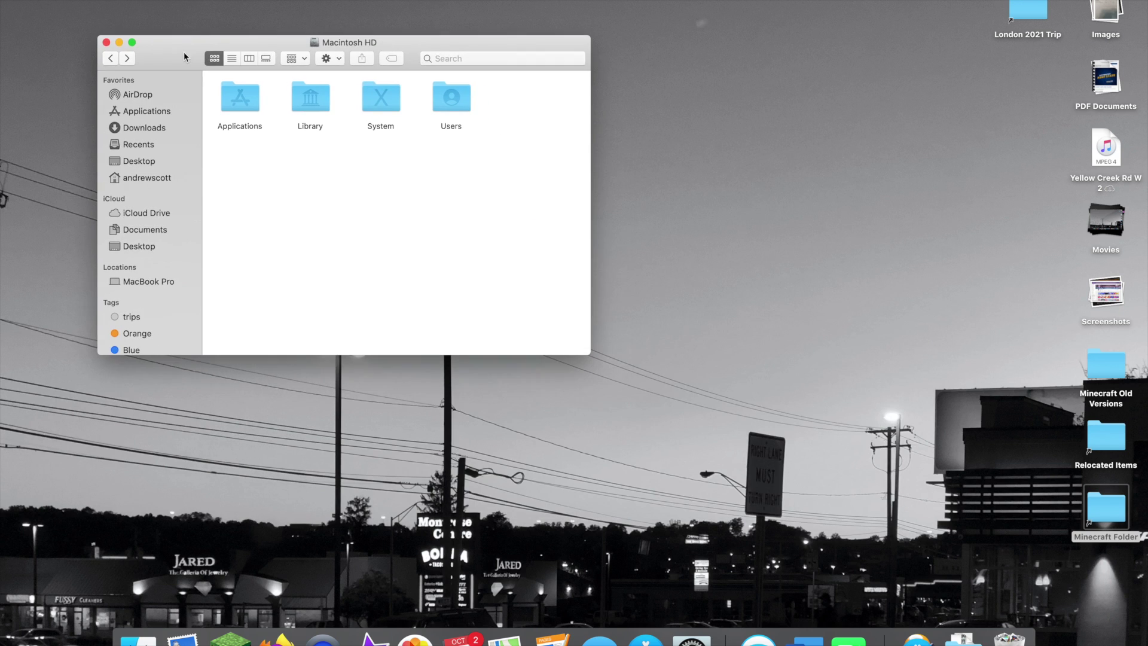
- Open the Users folder on Macintosh HD
left_click(317, 102)
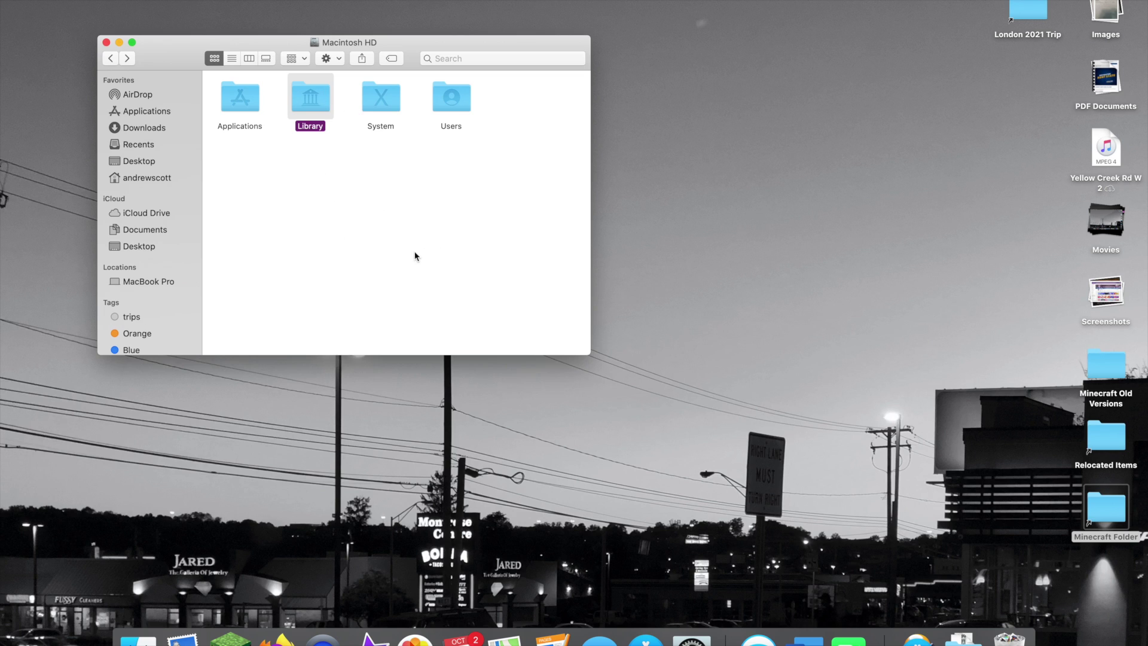
left_click(355, 191)
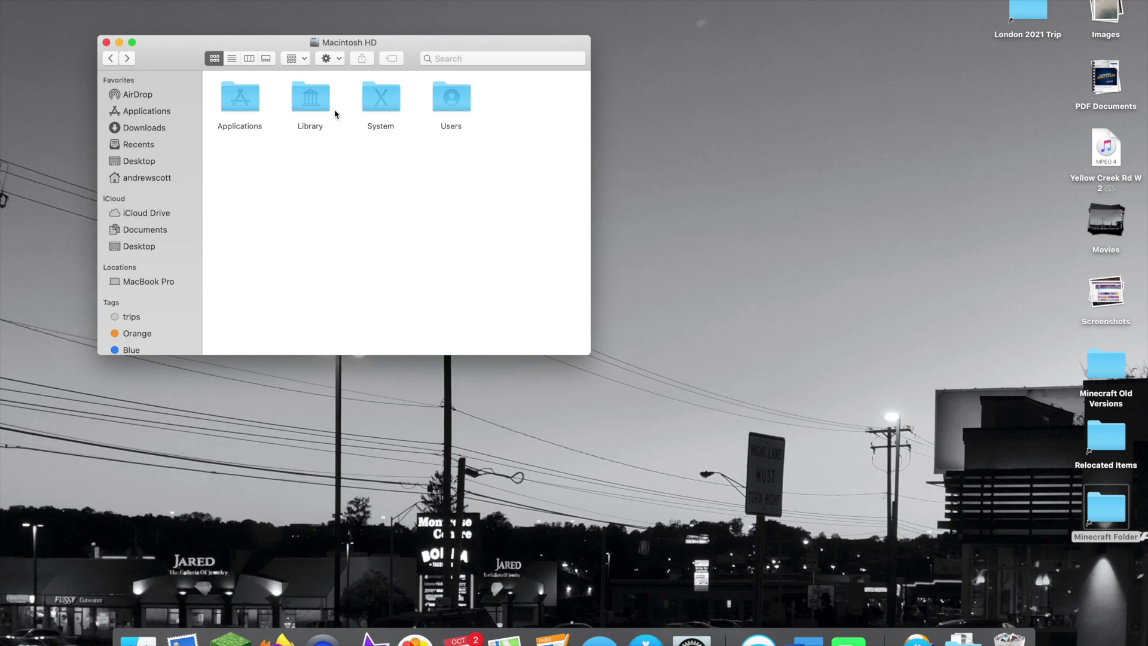
left_click(454, 106)
double_click(455, 106)
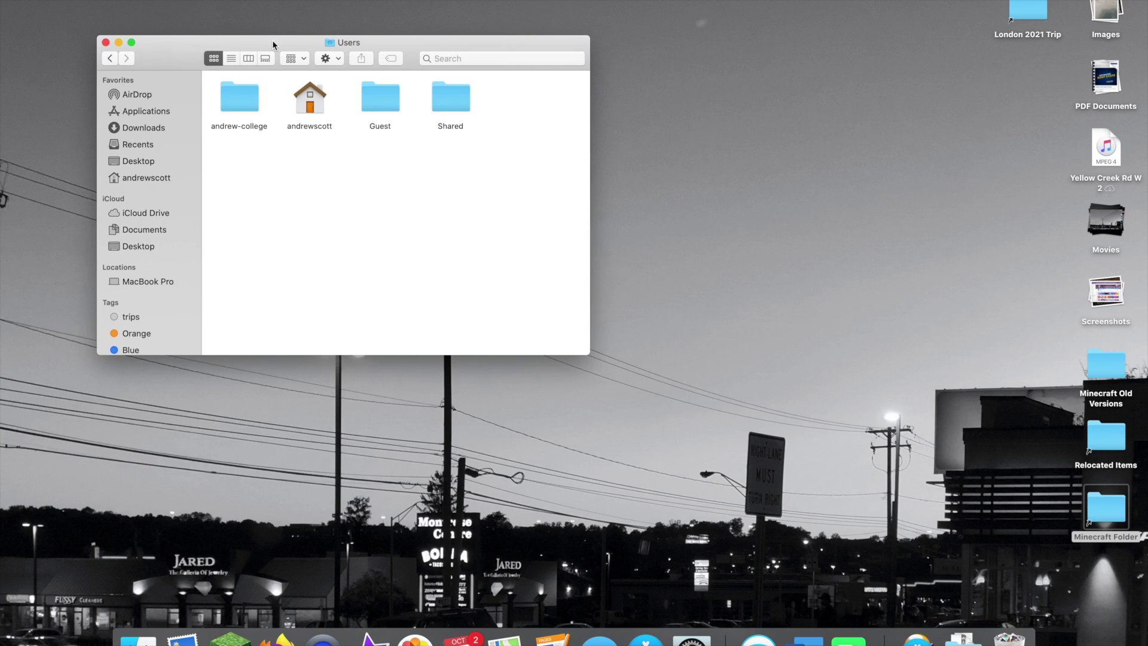
- Look over the account folders in Users, view the contents of the Shared folder and return to Users
left_click_drag(271, 40, 264, 36)
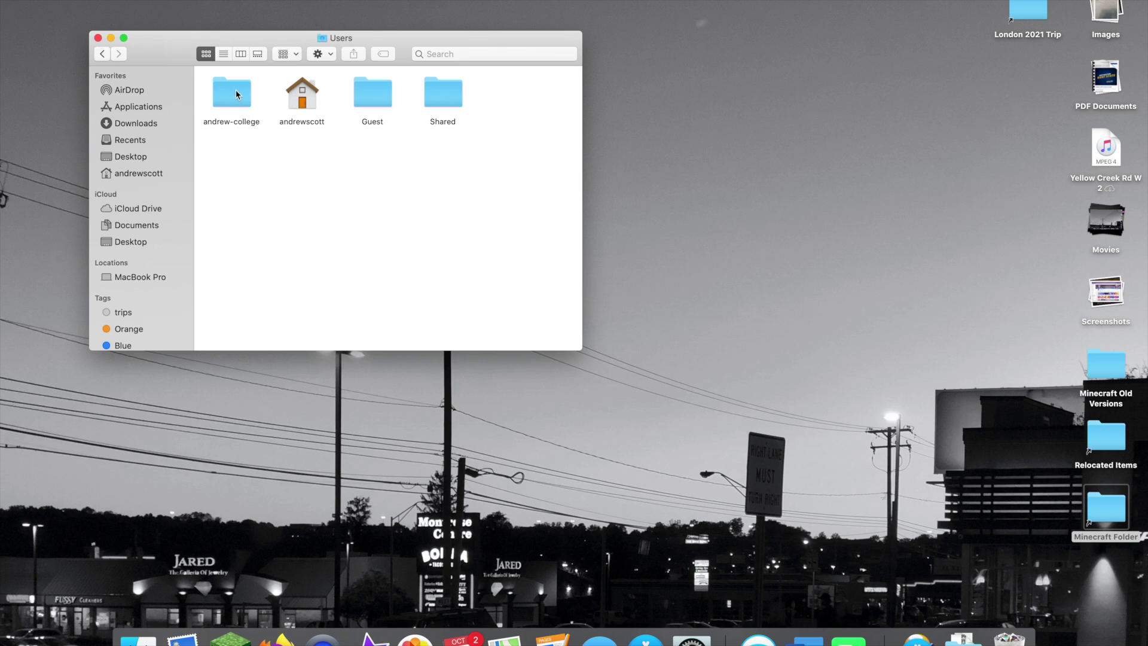
left_click(301, 97)
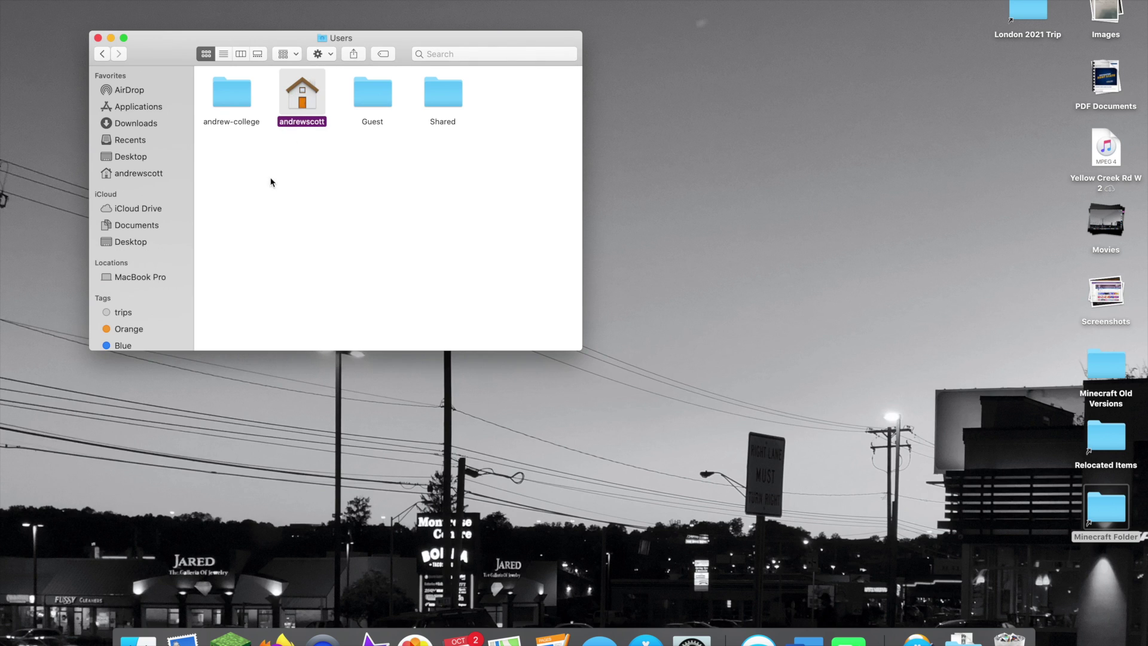
left_click(233, 97)
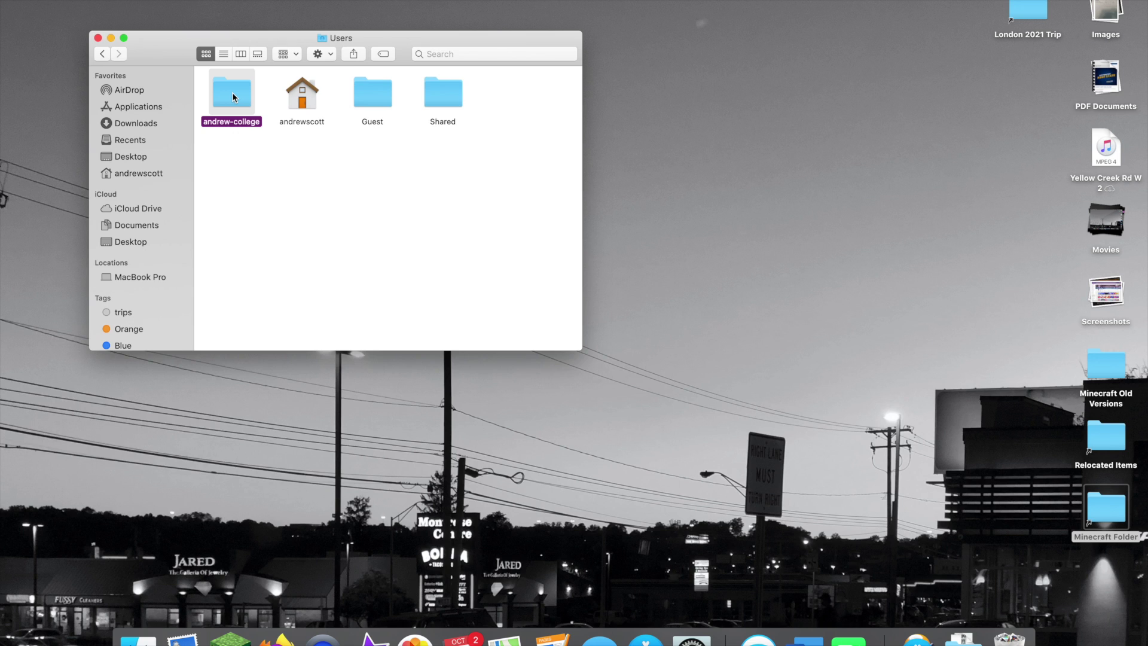
left_click(387, 98)
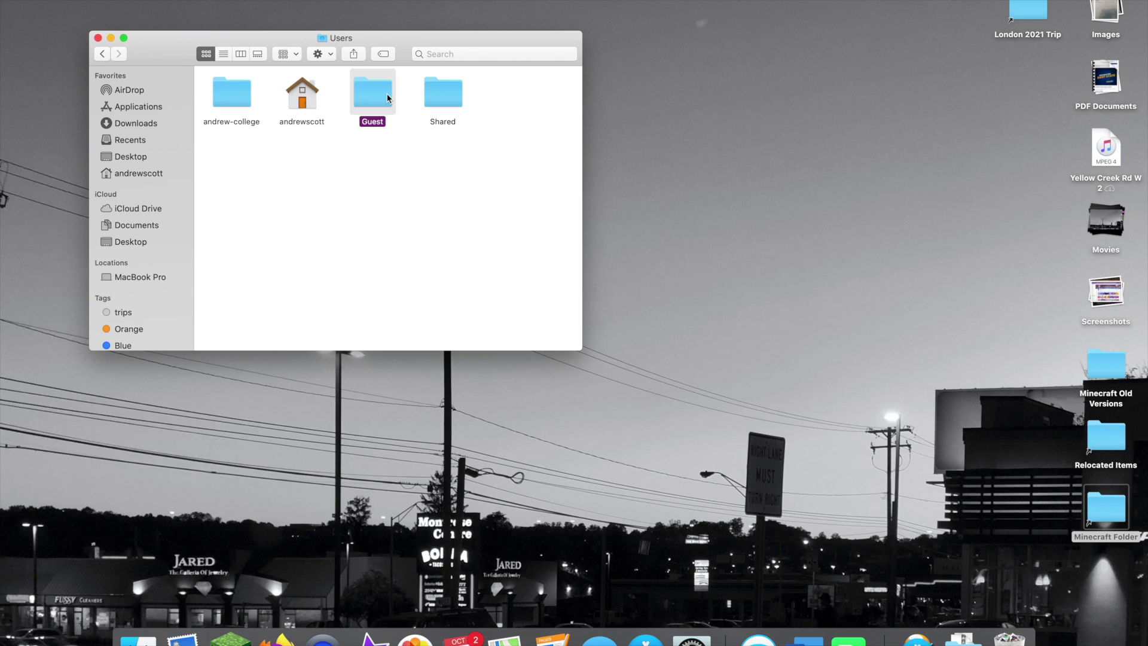
double_click(433, 99)
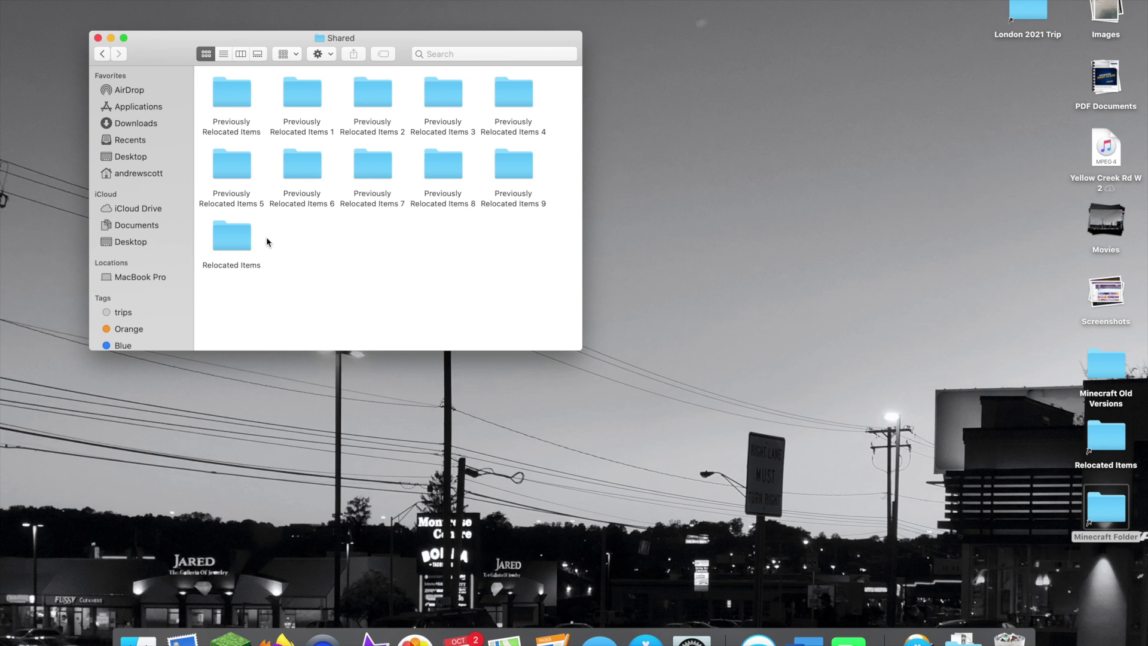
key("super+bracketleft")
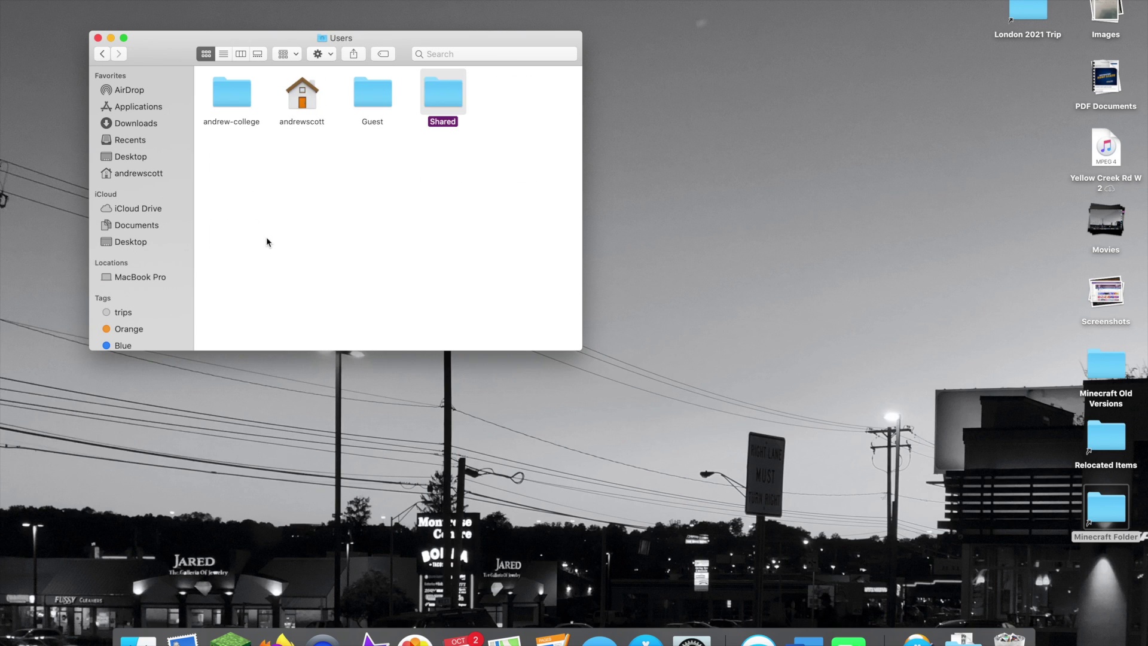
- Open the current user's home folder, marked with the house icon, and point out the Youtube folder in it
double_click(304, 91)
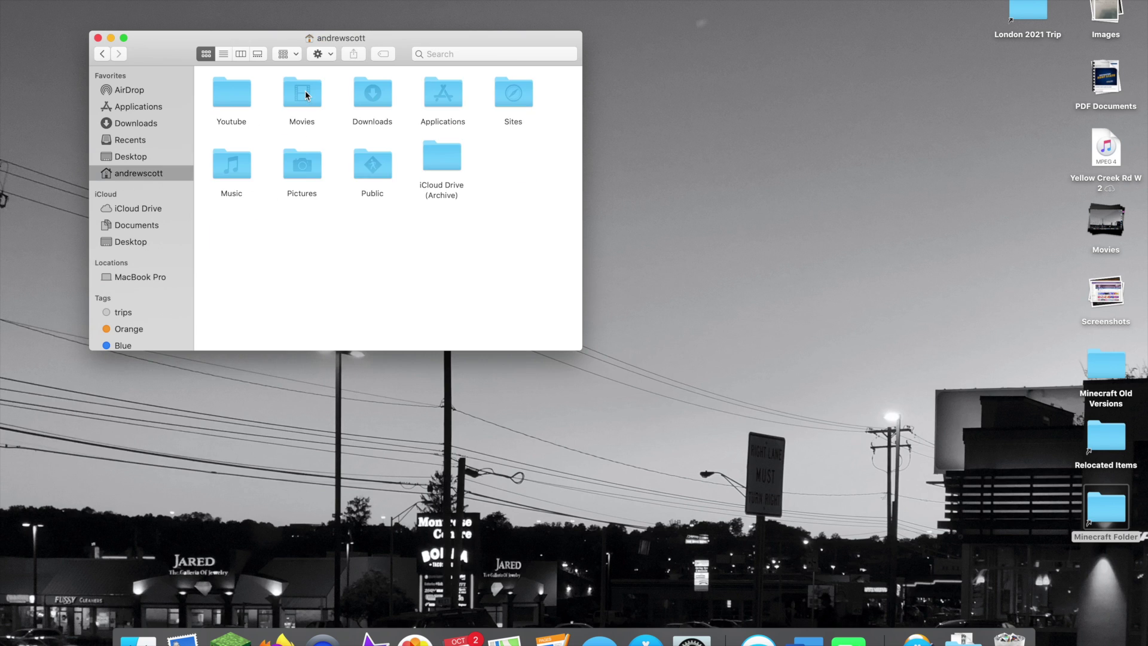
left_click(227, 88)
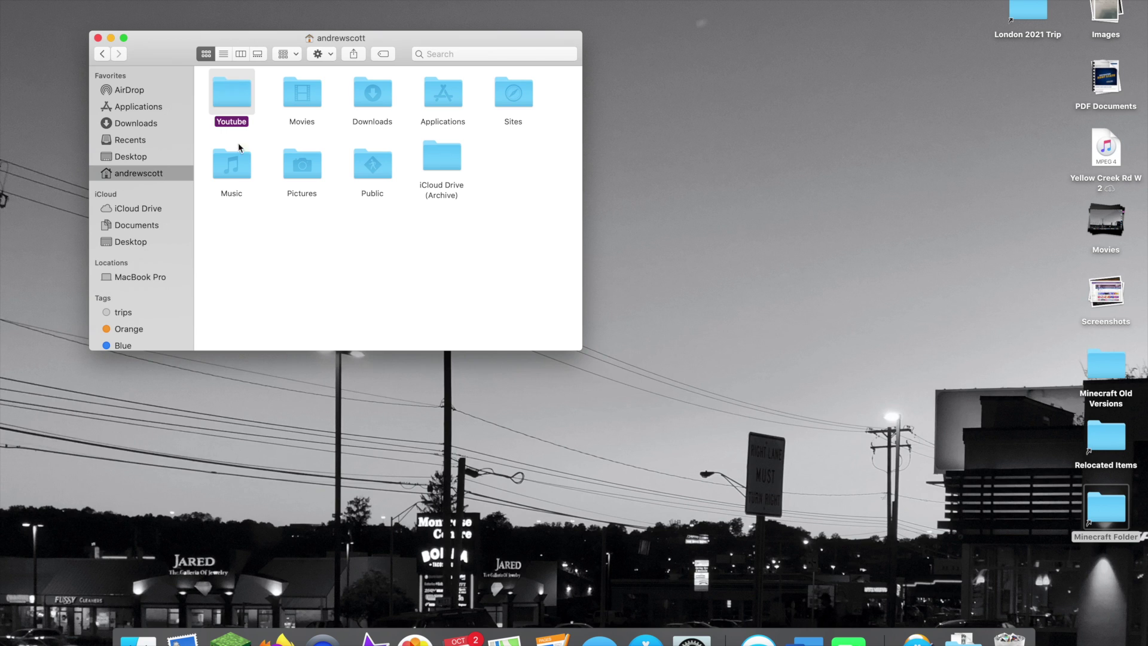
left_click(279, 257)
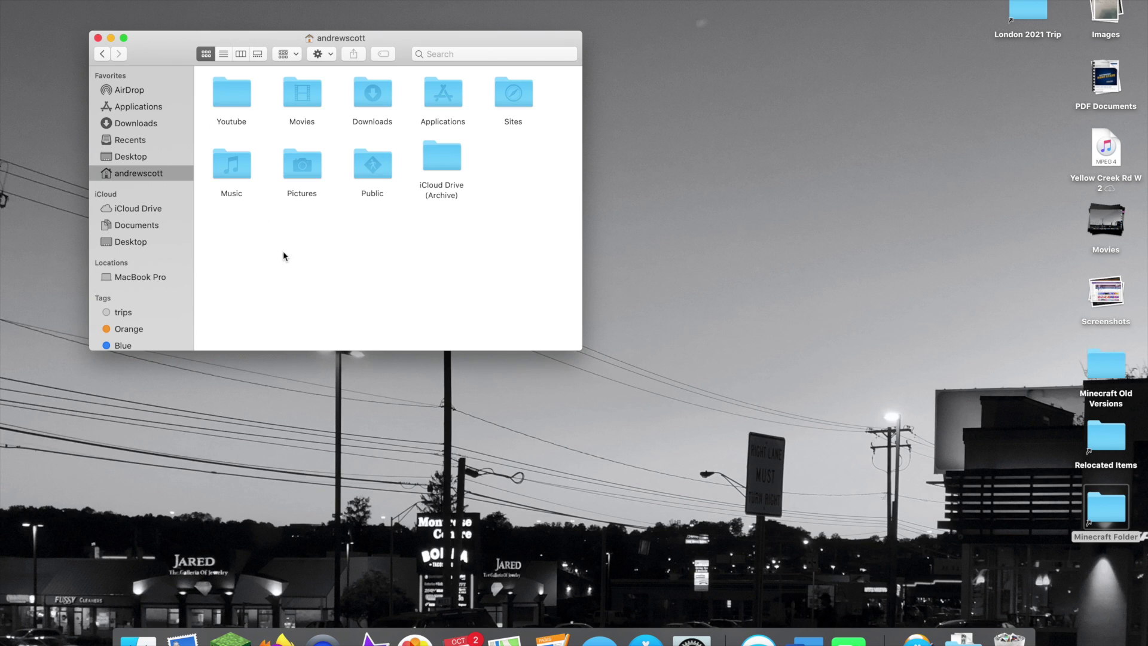
- Point out the iCloud Drive (Archive) folder, view the contents of the Movies folder and return to the home folder
left_click(443, 159)
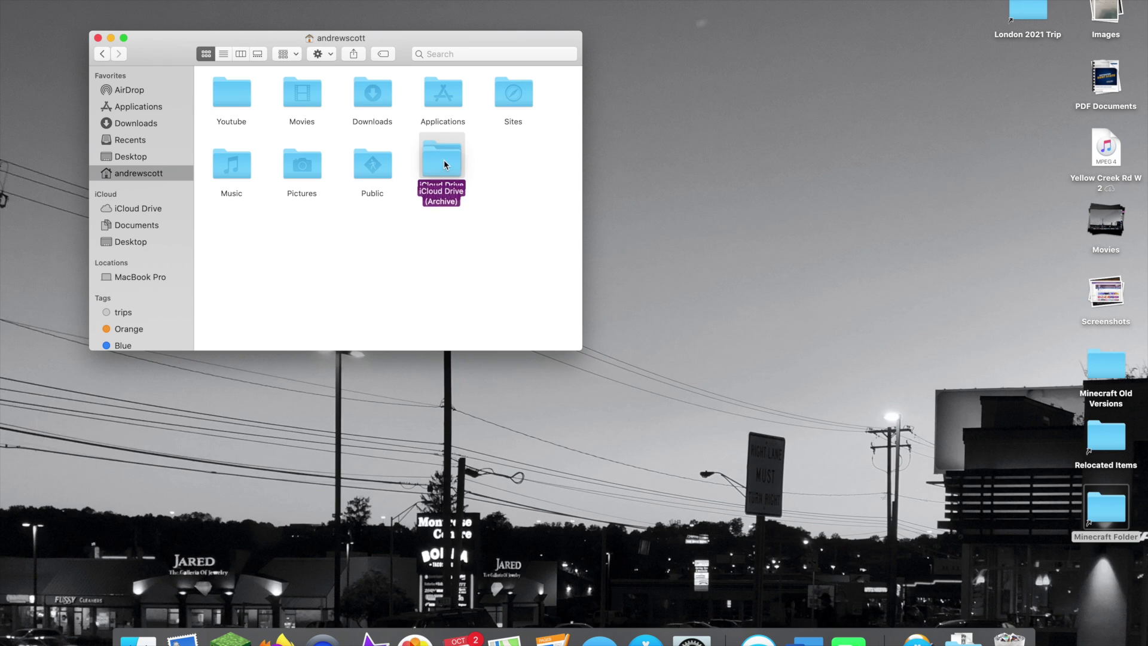
left_click(434, 220)
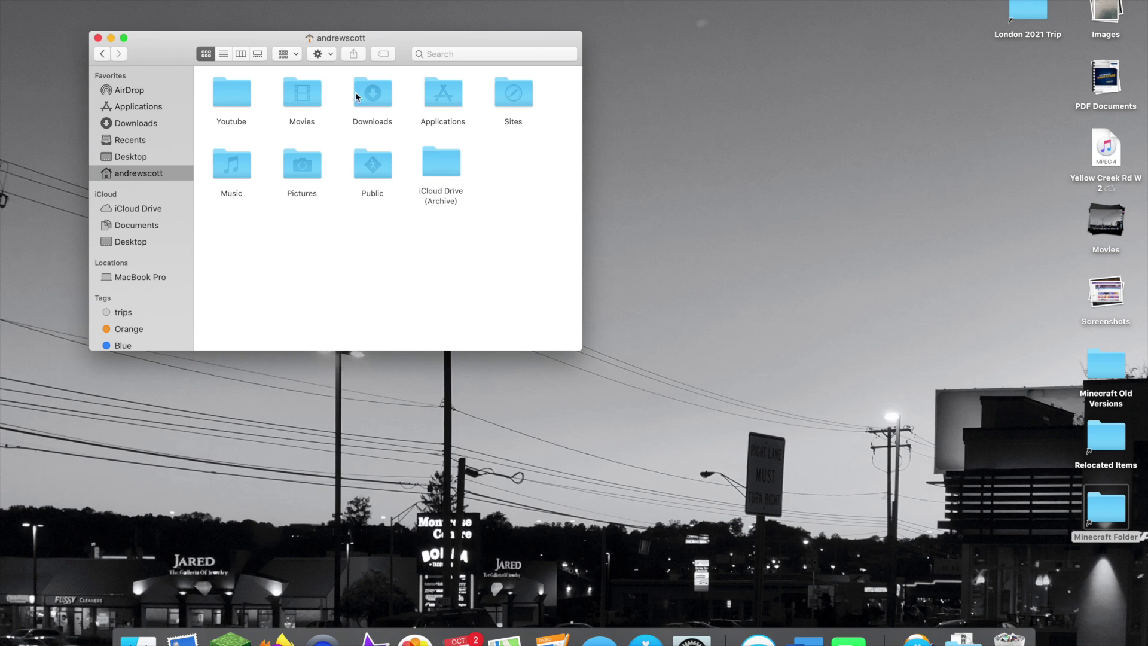
left_click(299, 90)
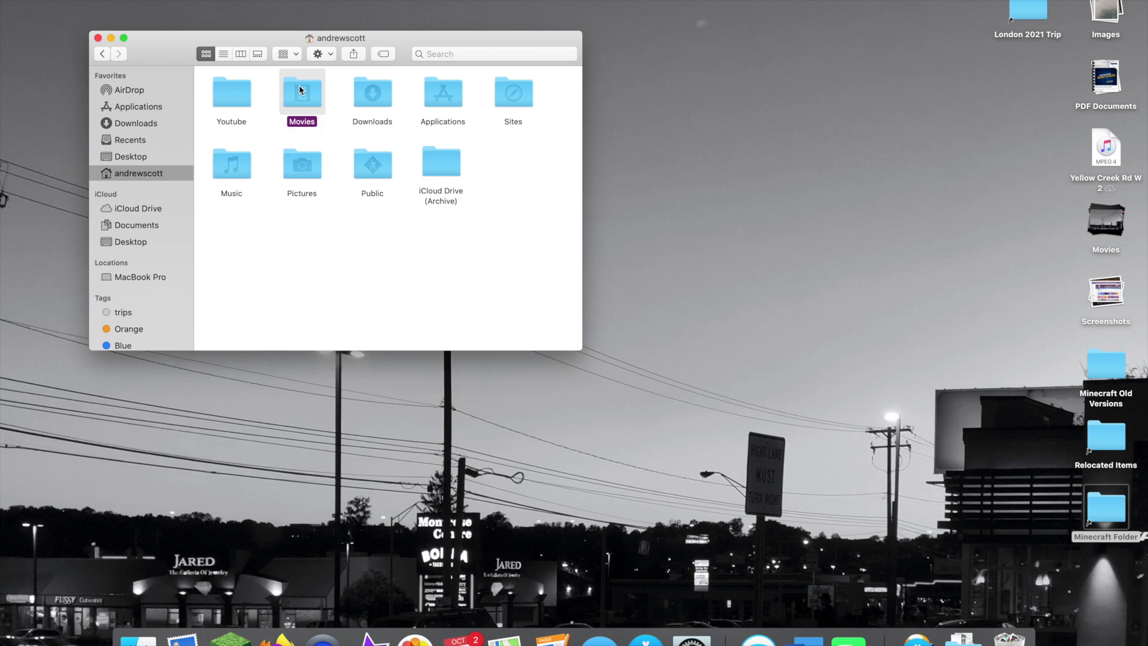
double_click(300, 90)
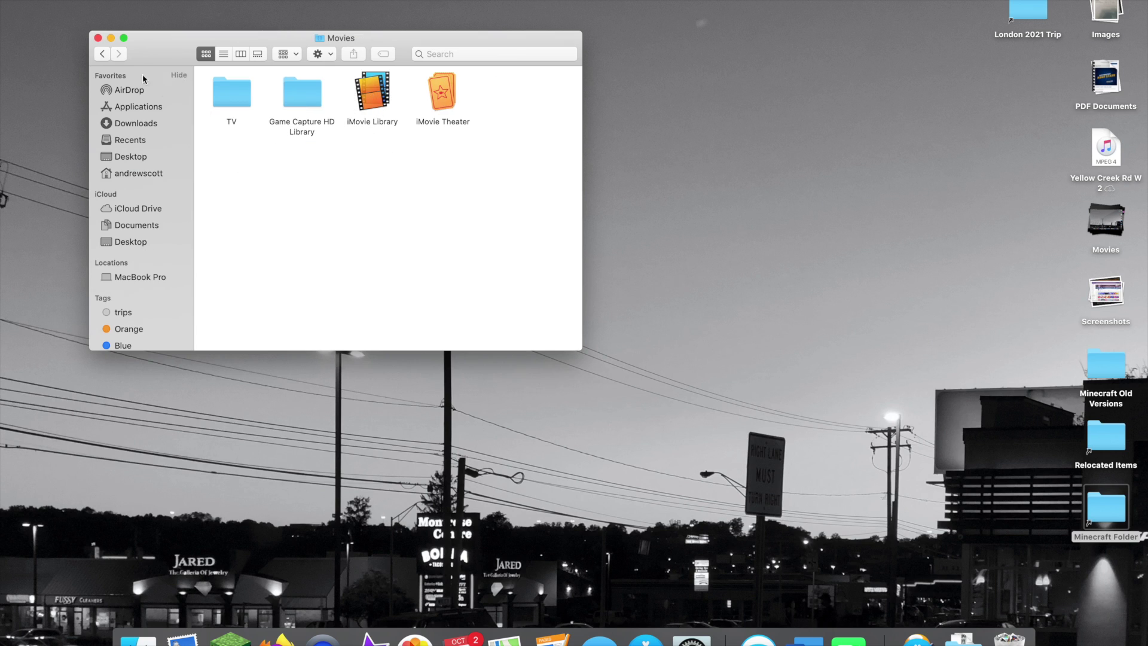
left_click(102, 53)
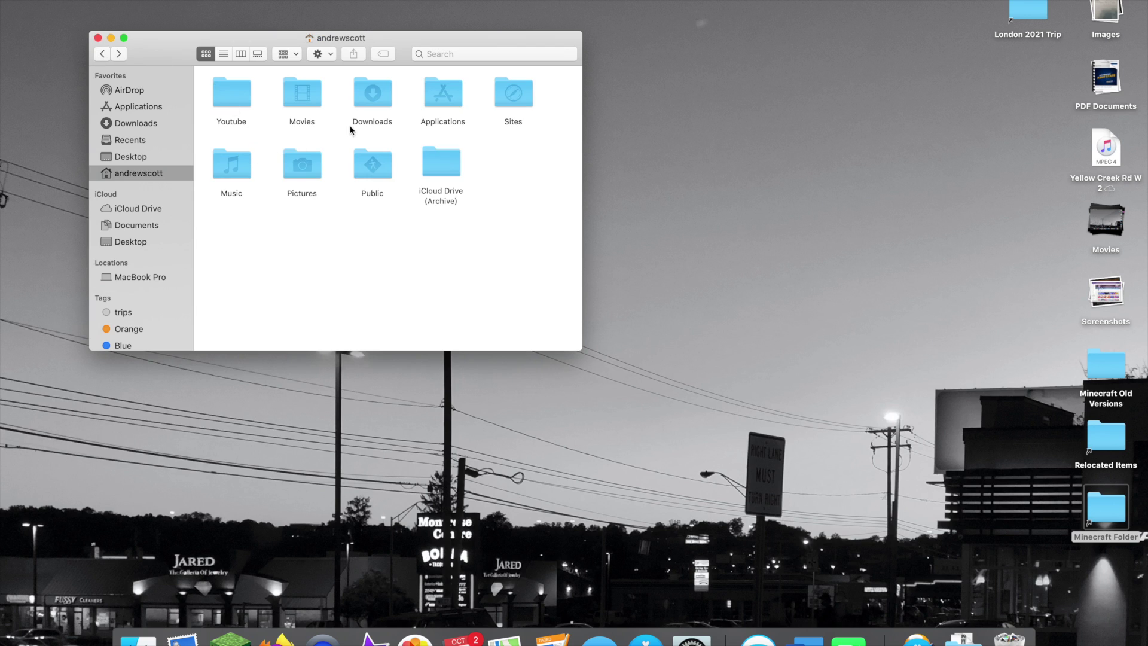
- Point out the Downloads folder, view the home folder's own Applications folder and return to the home folder
left_click(380, 88)
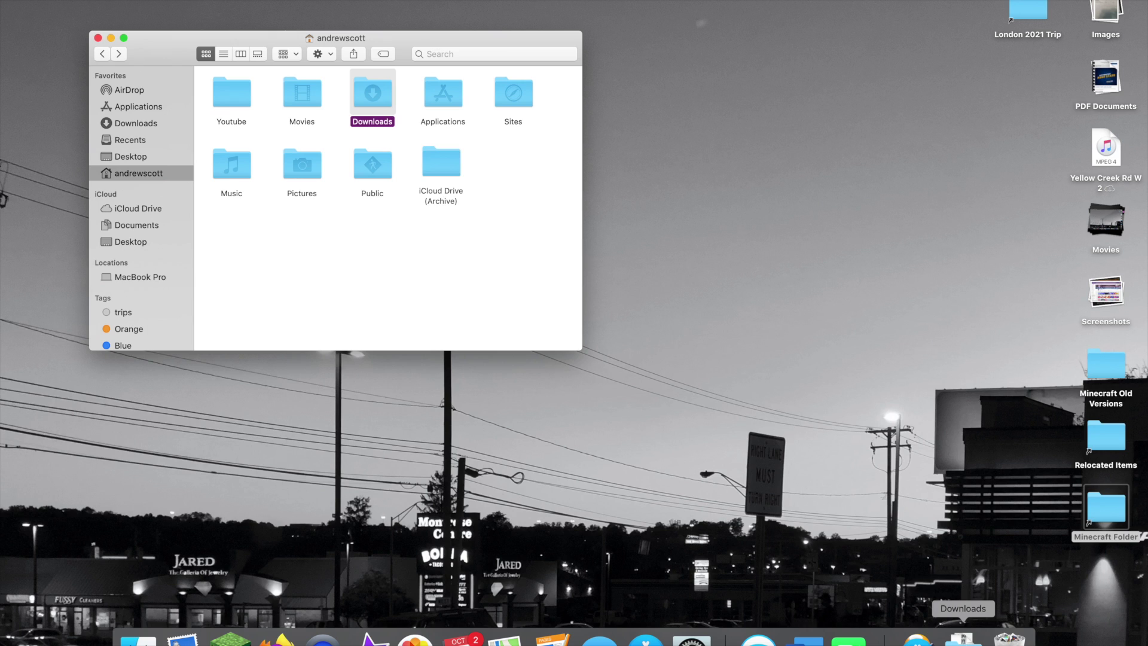
left_click(498, 269)
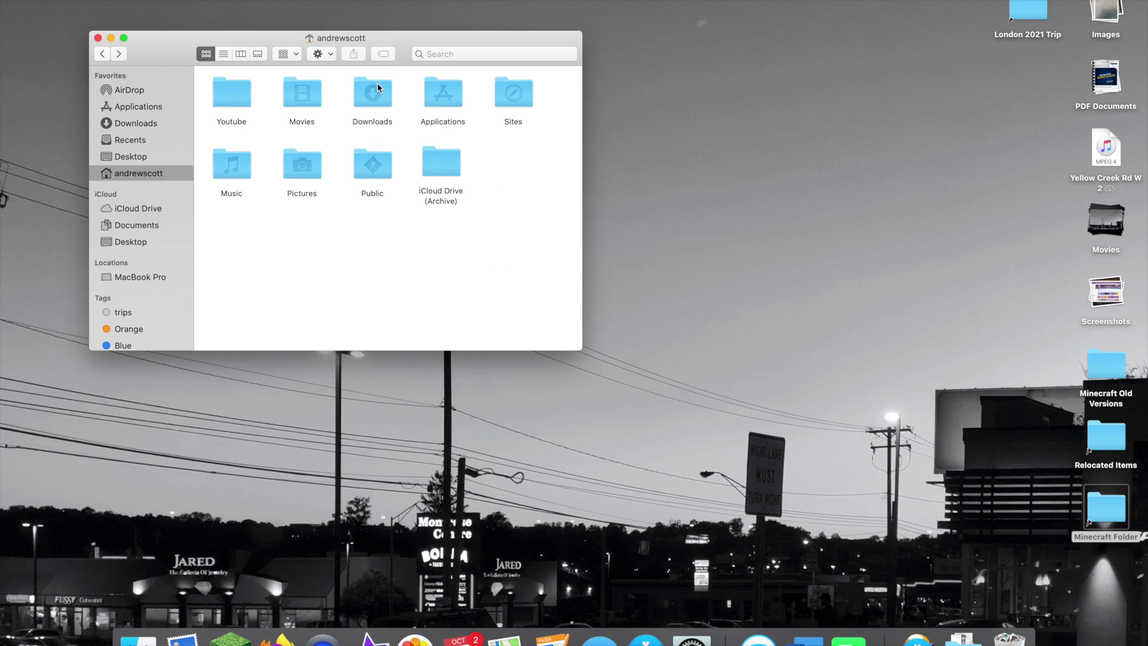
left_click(450, 98)
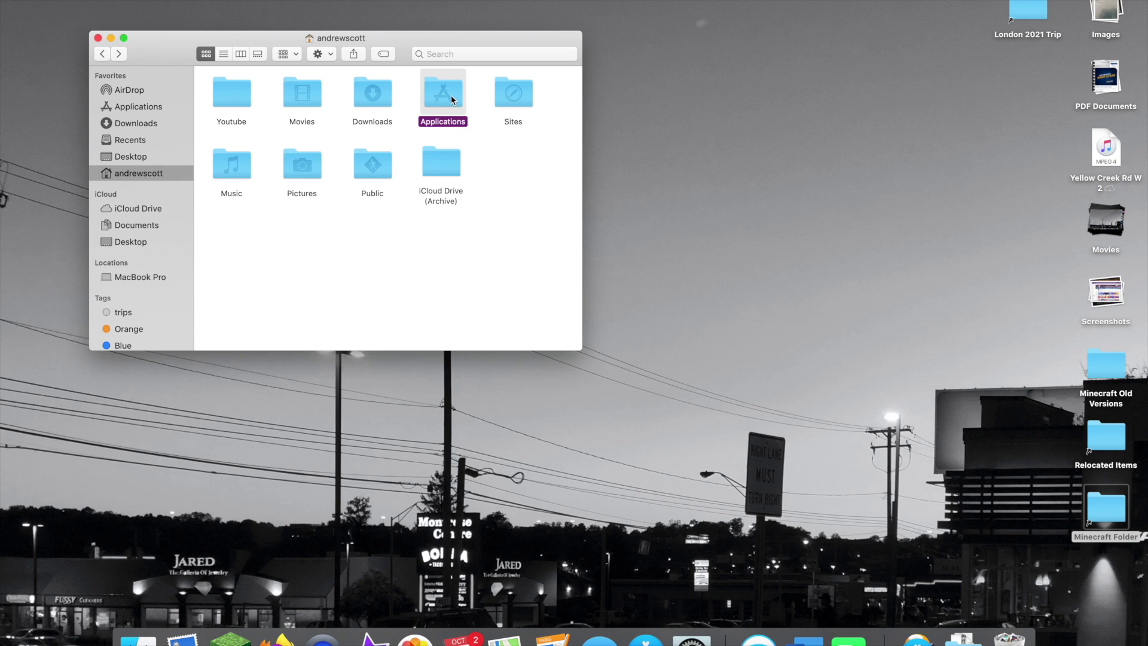
double_click(451, 97)
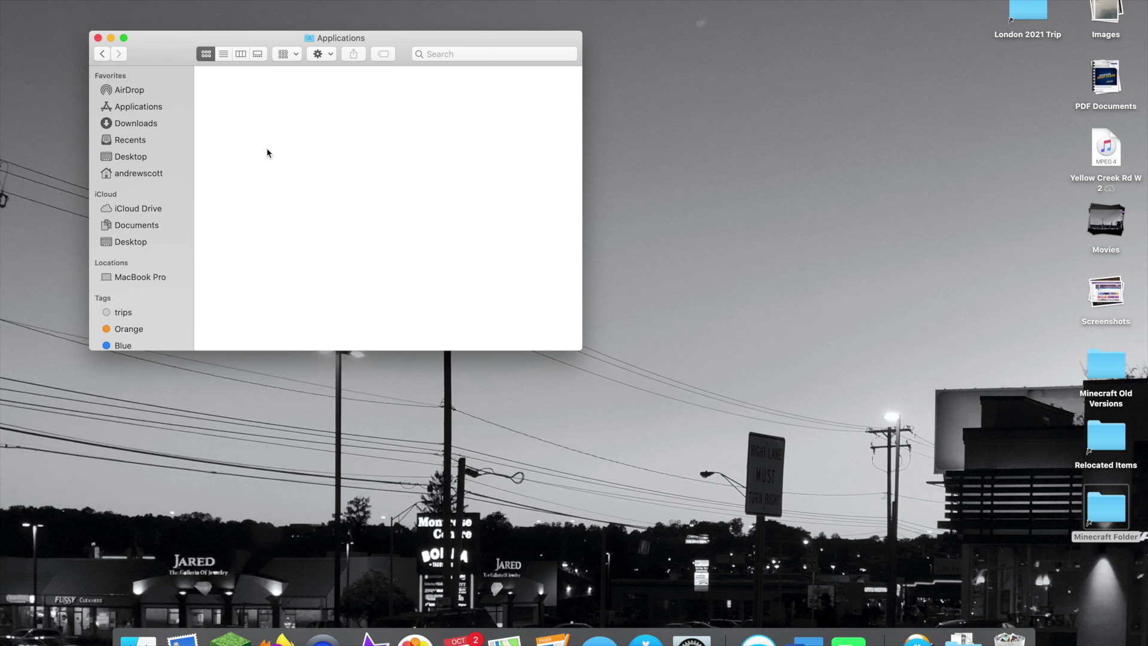
left_click(101, 55)
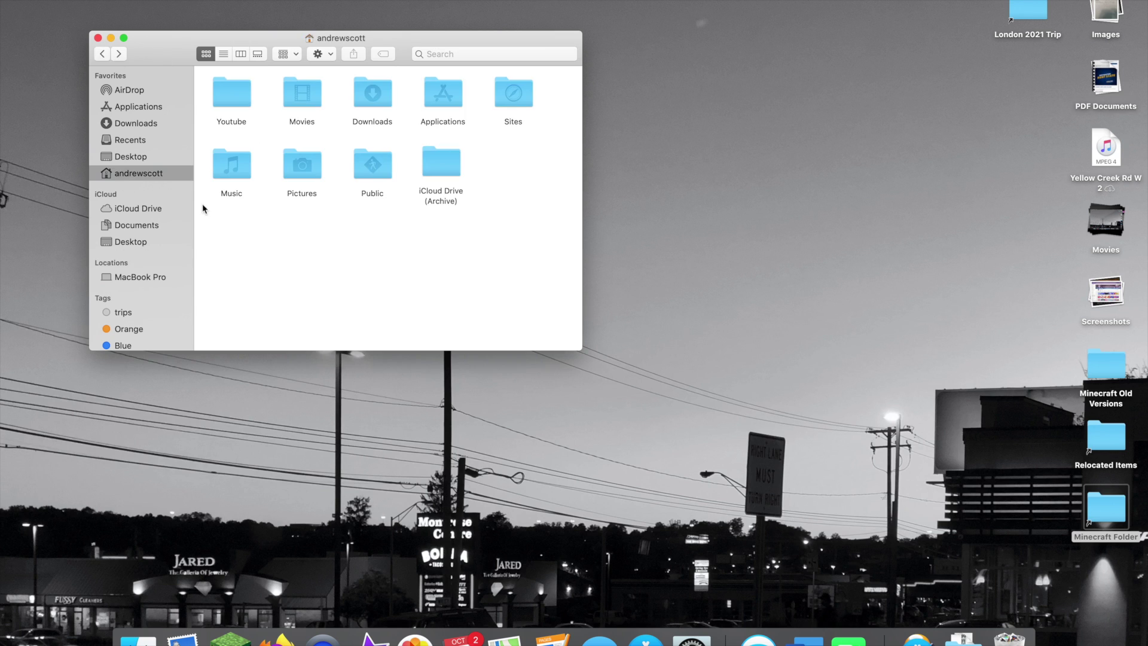
- View the contents of the Sites folder and return to the home folder
left_click_drag(174, 45, 309, 89)
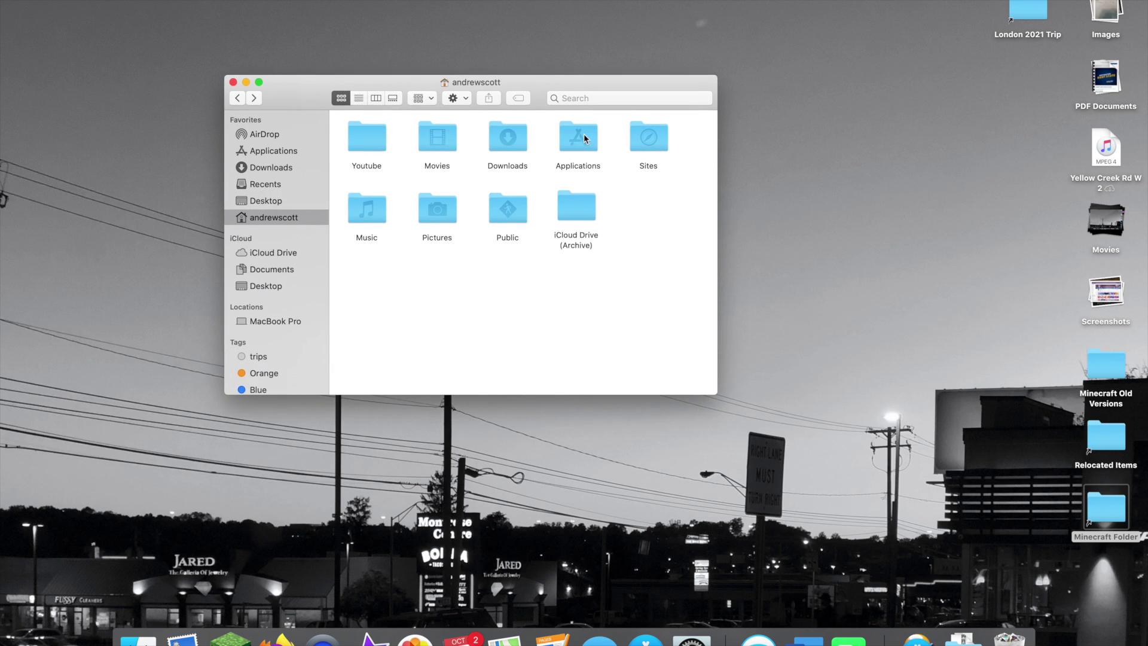
left_click(644, 136)
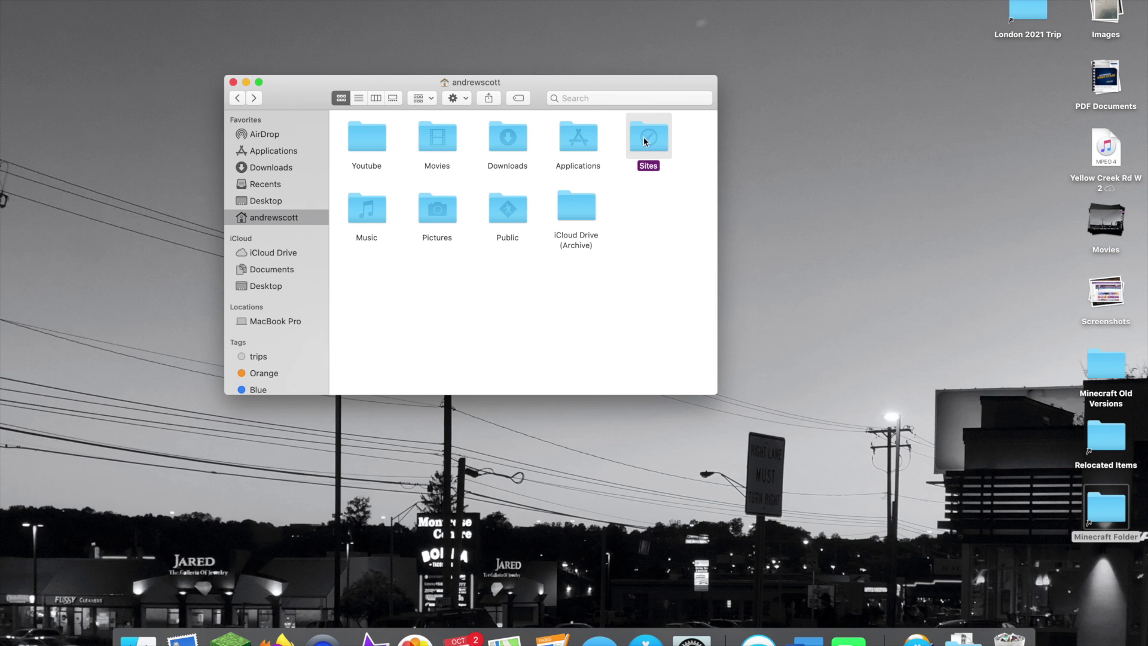
double_click(653, 138)
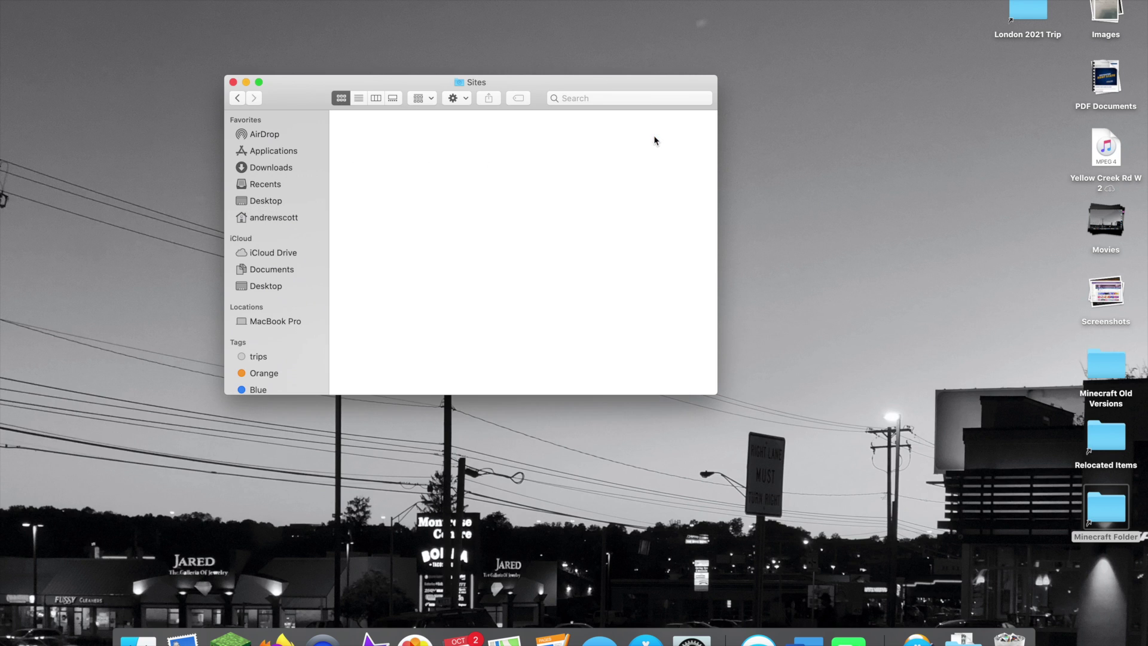
left_click(233, 101)
left_click_drag(301, 102, 257, 96)
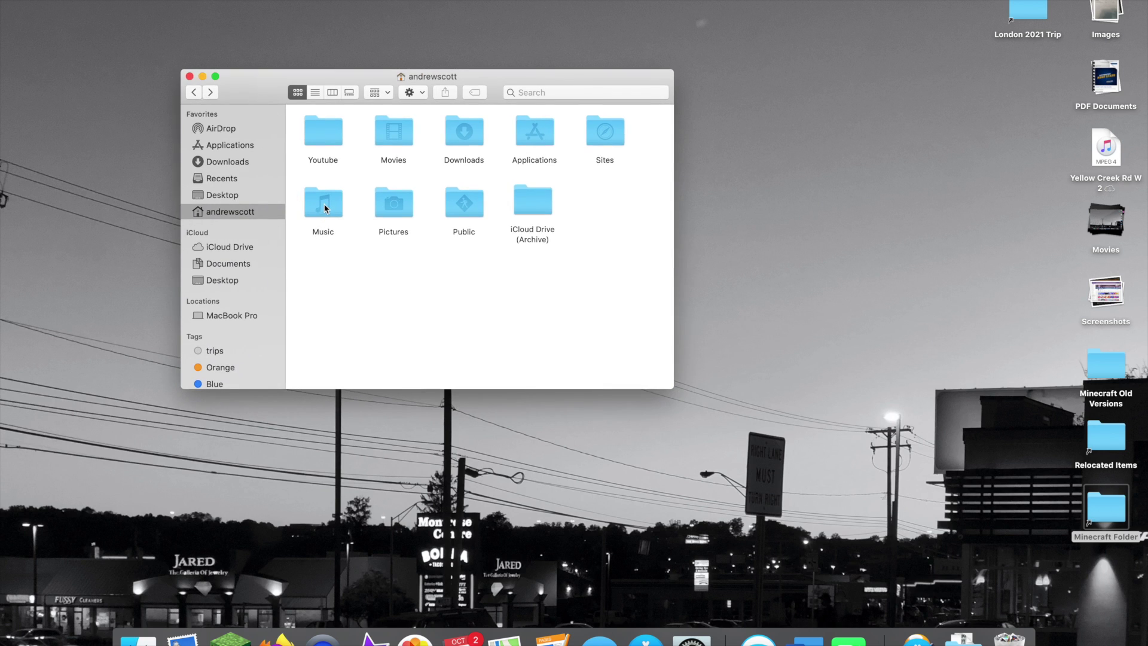
- Open the Music folder, point out its iTunes and Music subfolders, and return to the home folder
double_click(326, 208)
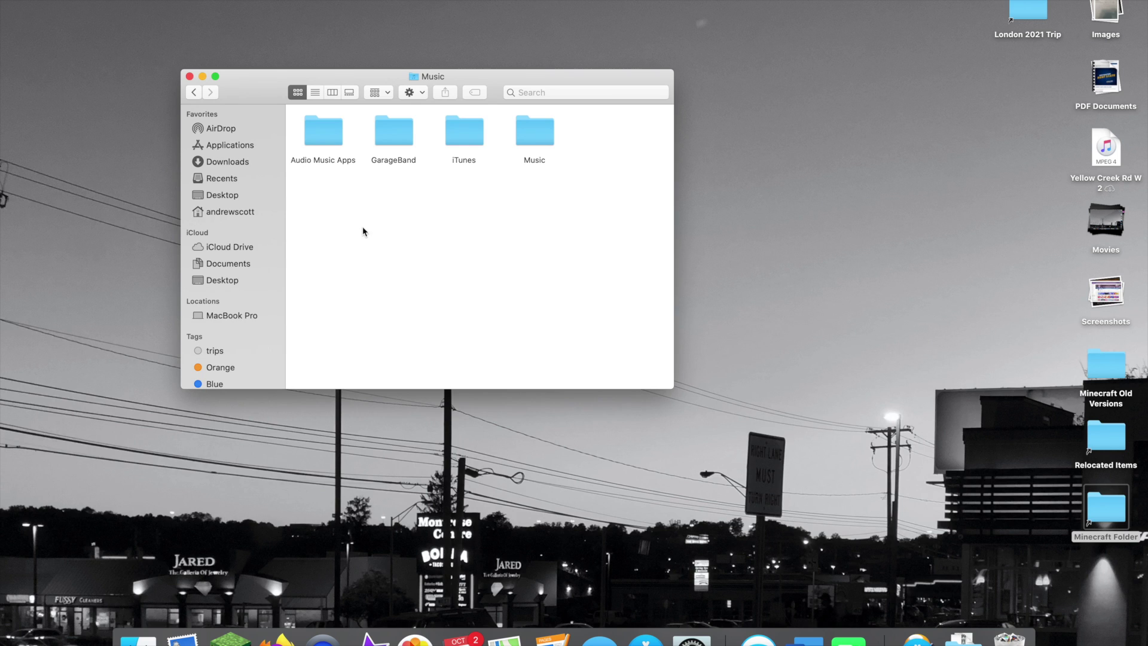
left_click(465, 126)
left_click(526, 134)
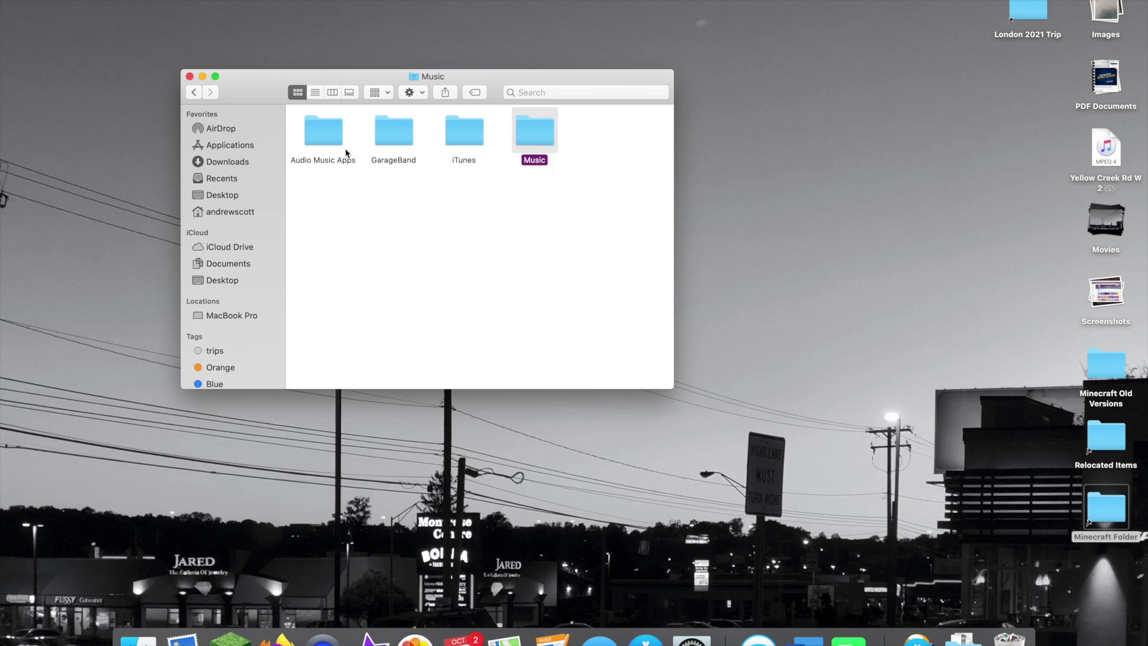
left_click(193, 93)
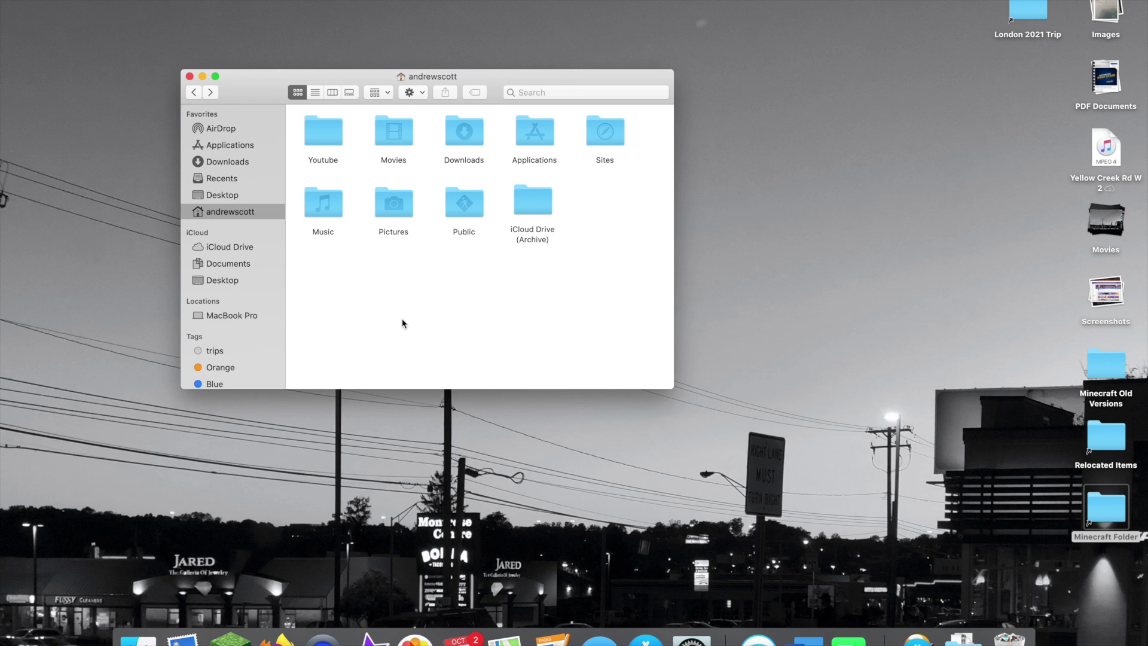
- View the contents of the Pictures folder and return to the home folder
double_click(404, 202)
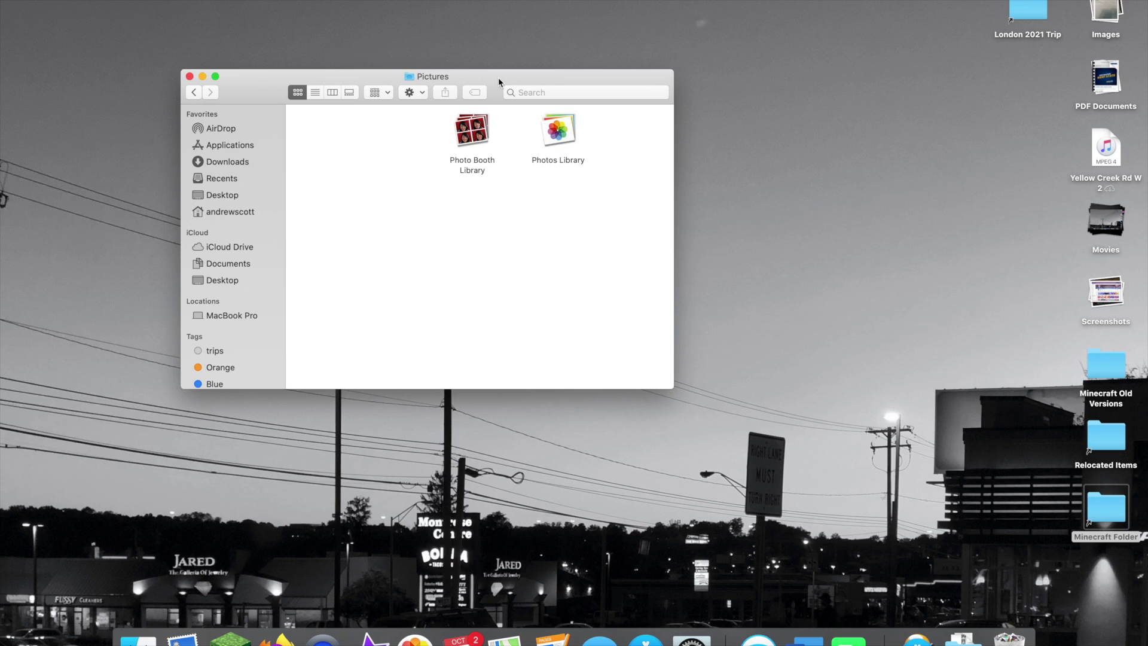
left_click_drag(499, 78, 489, 69)
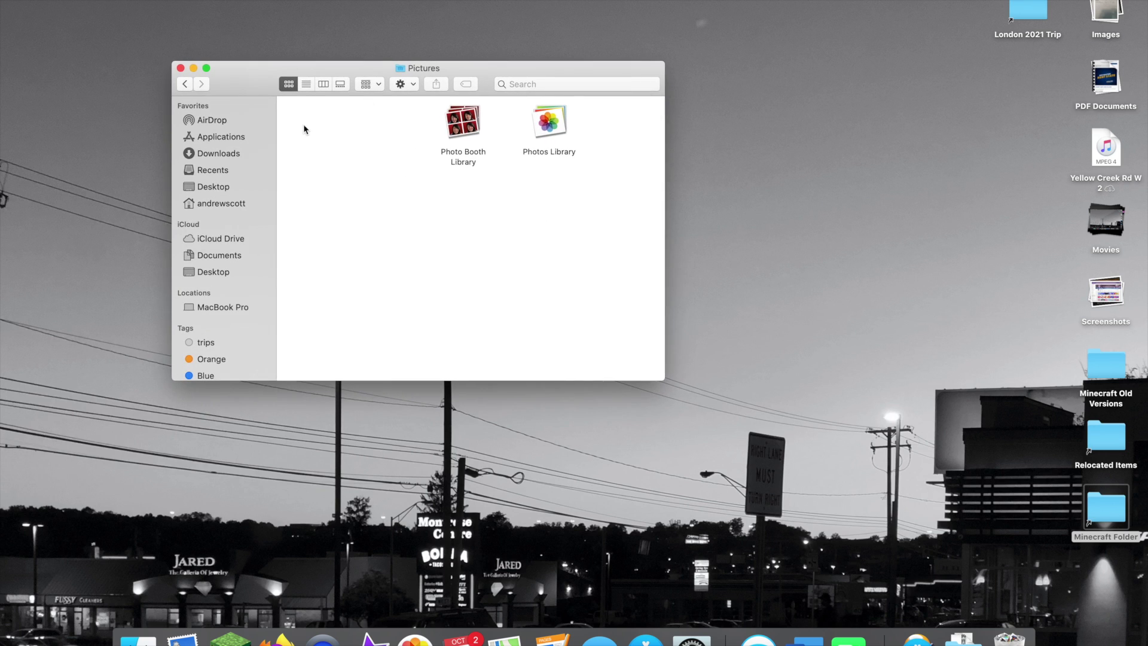
left_click(185, 83)
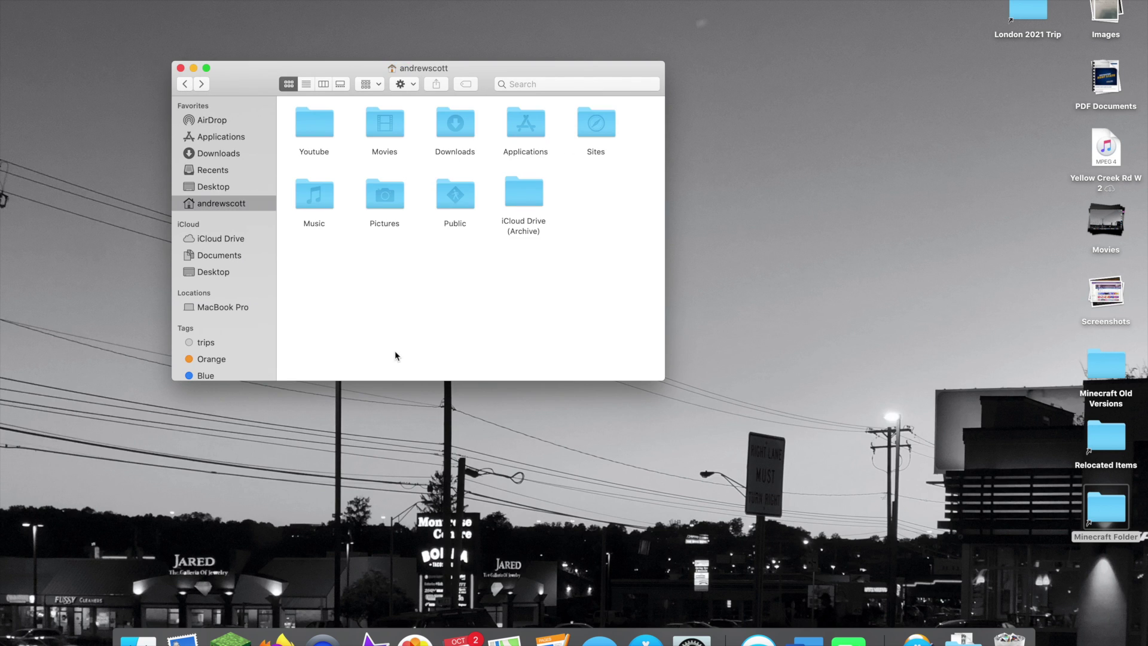
- View the contents of the Public folder and return to the home folder
double_click(455, 201)
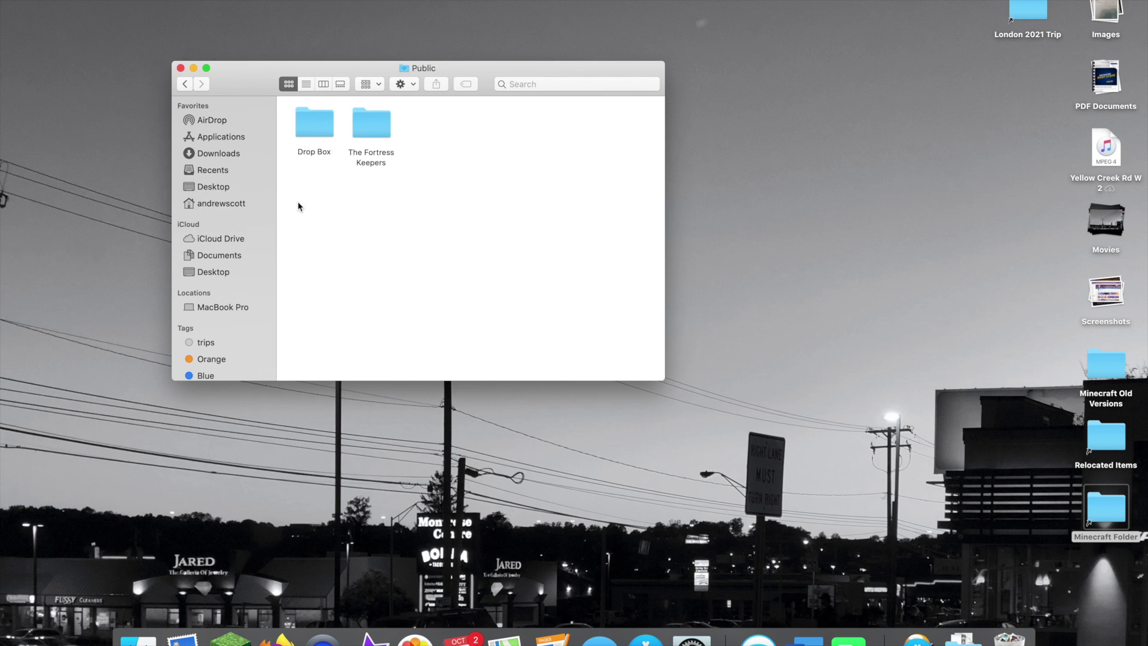
left_click_drag(322, 66, 320, 58)
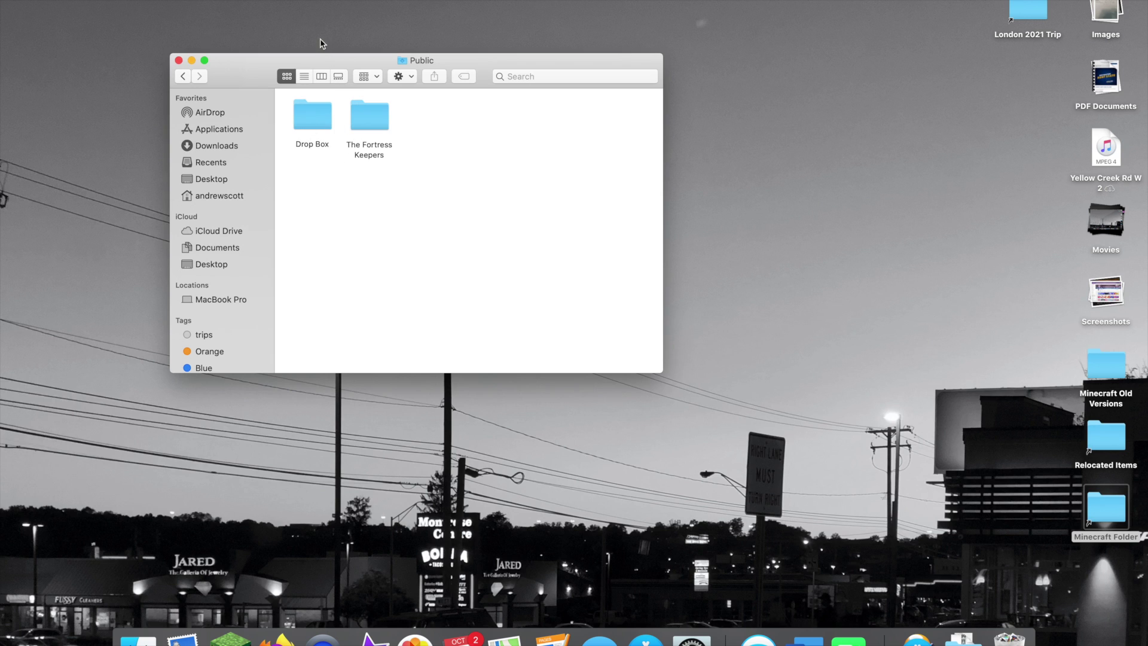
left_click(183, 76)
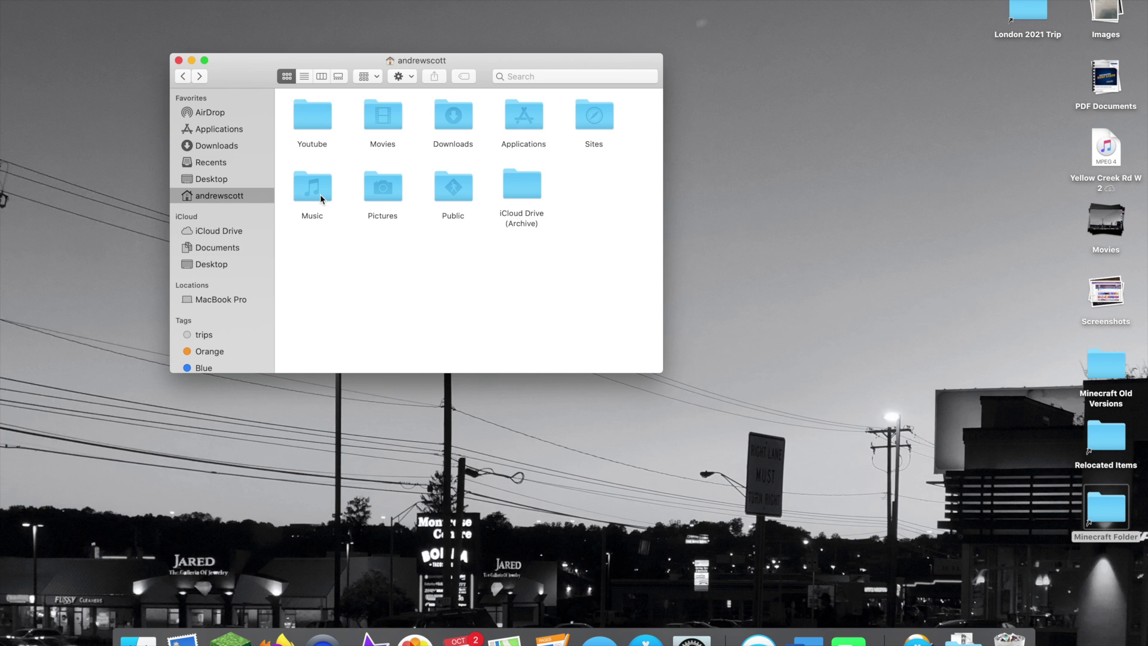
- Open iCloud Drive, and expand and collapse the Screenshots stack on the desktop to show its files
left_click(213, 229)
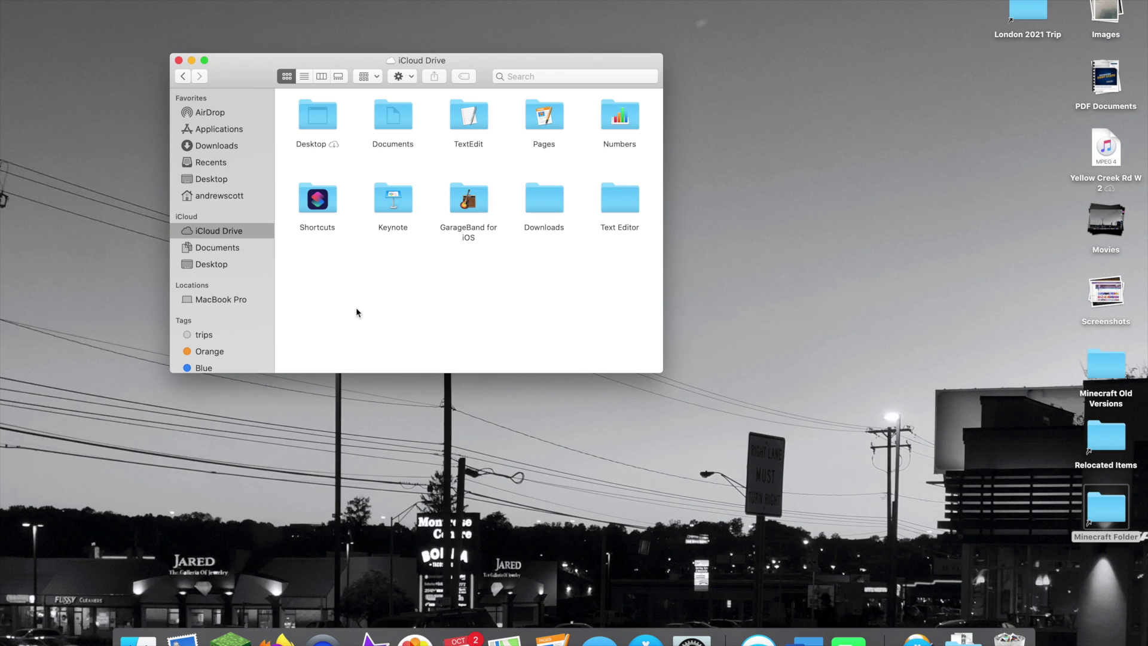
left_click(768, 116)
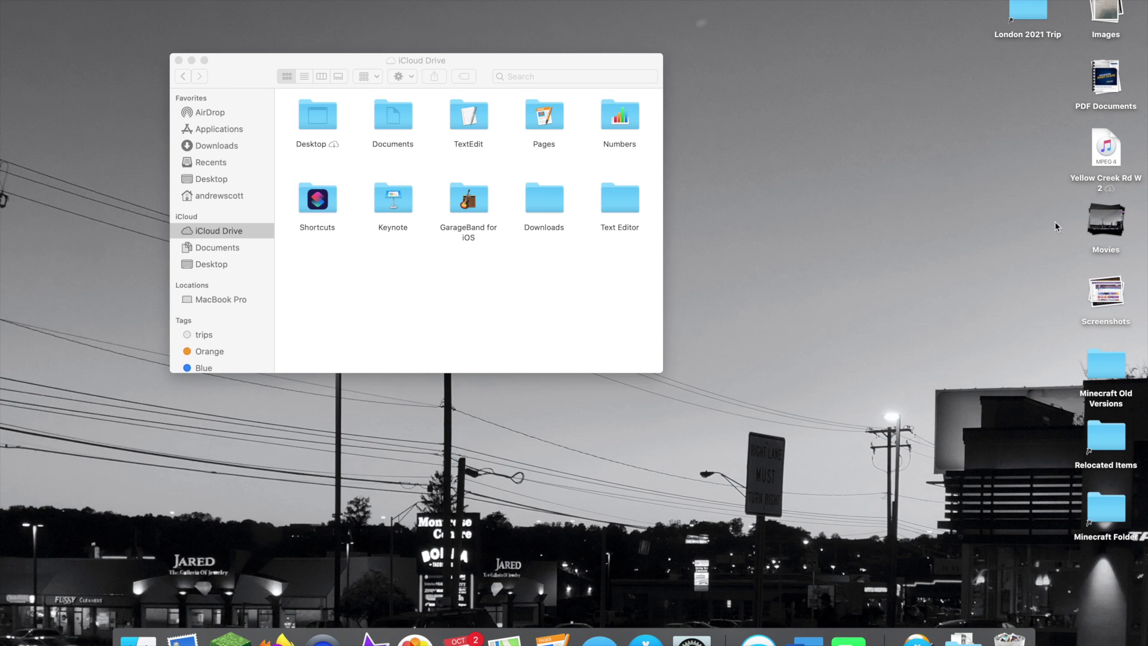
left_click(1106, 293)
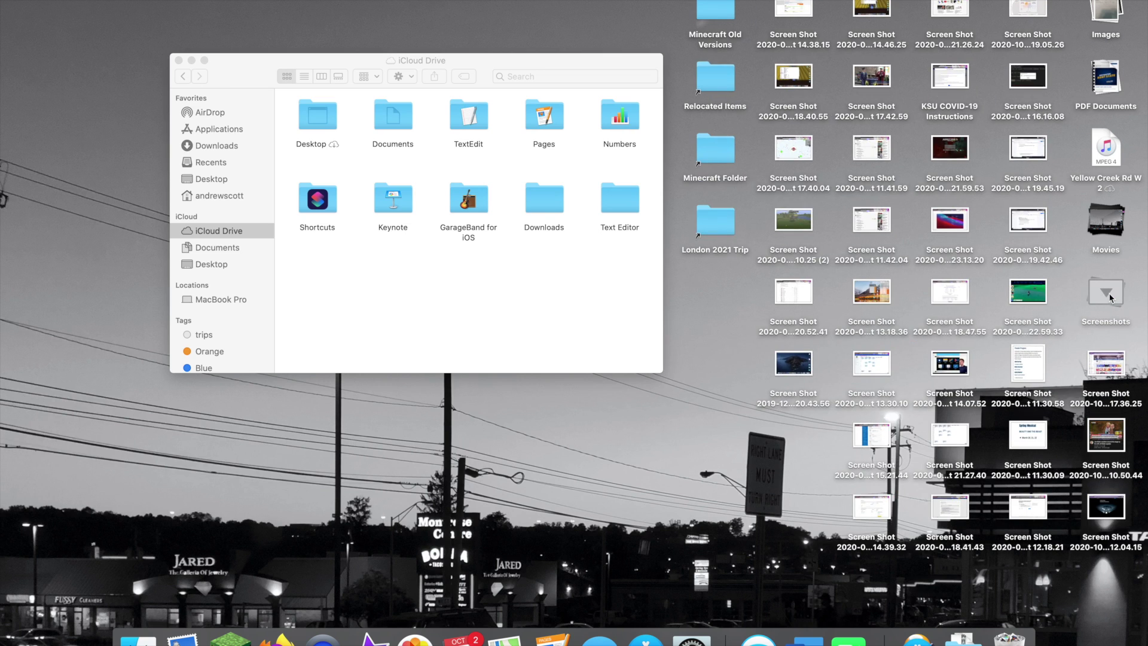
left_click(1108, 294)
left_click(525, 263)
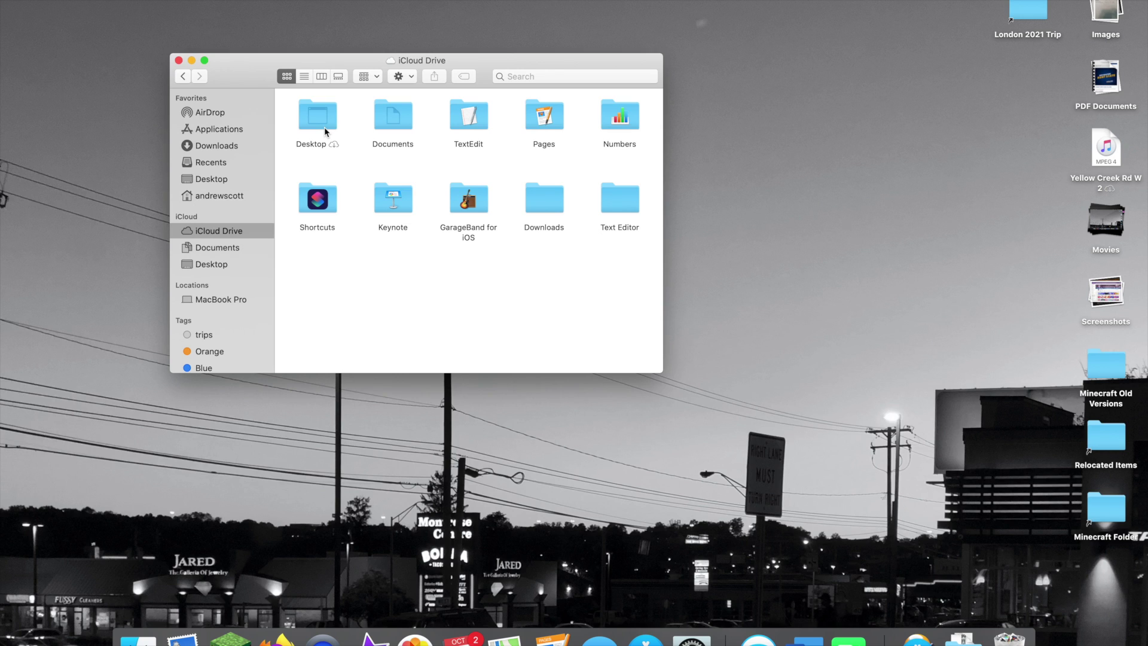
- View the contents of the Documents folder in iCloud Drive and return to iCloud Drive
left_click(405, 111)
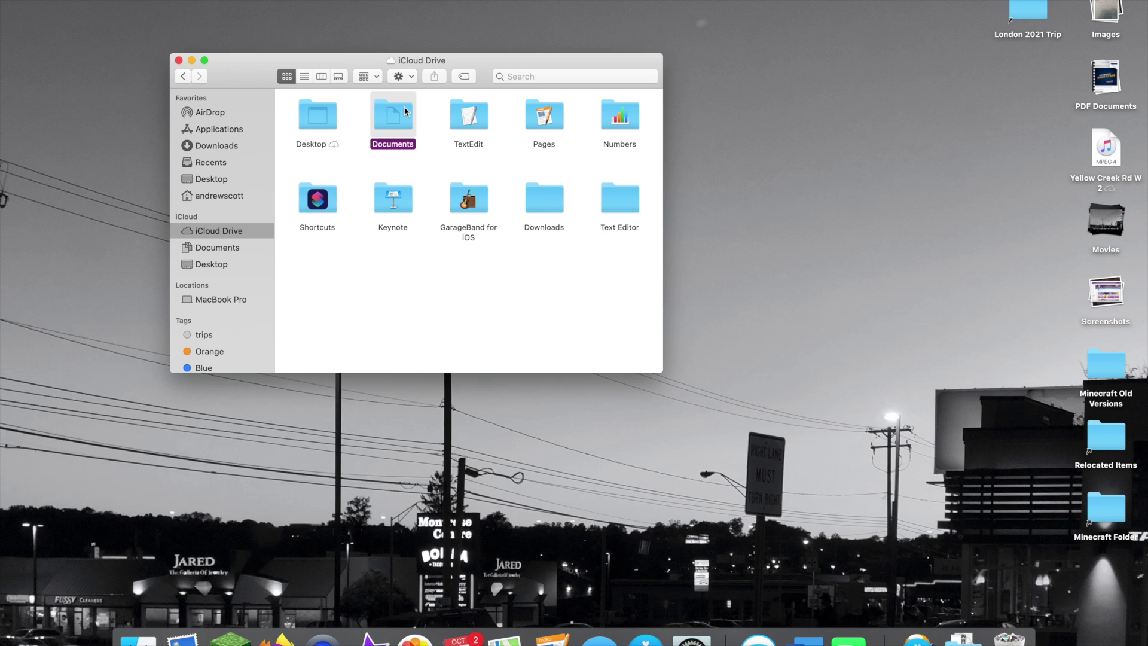
double_click(405, 111)
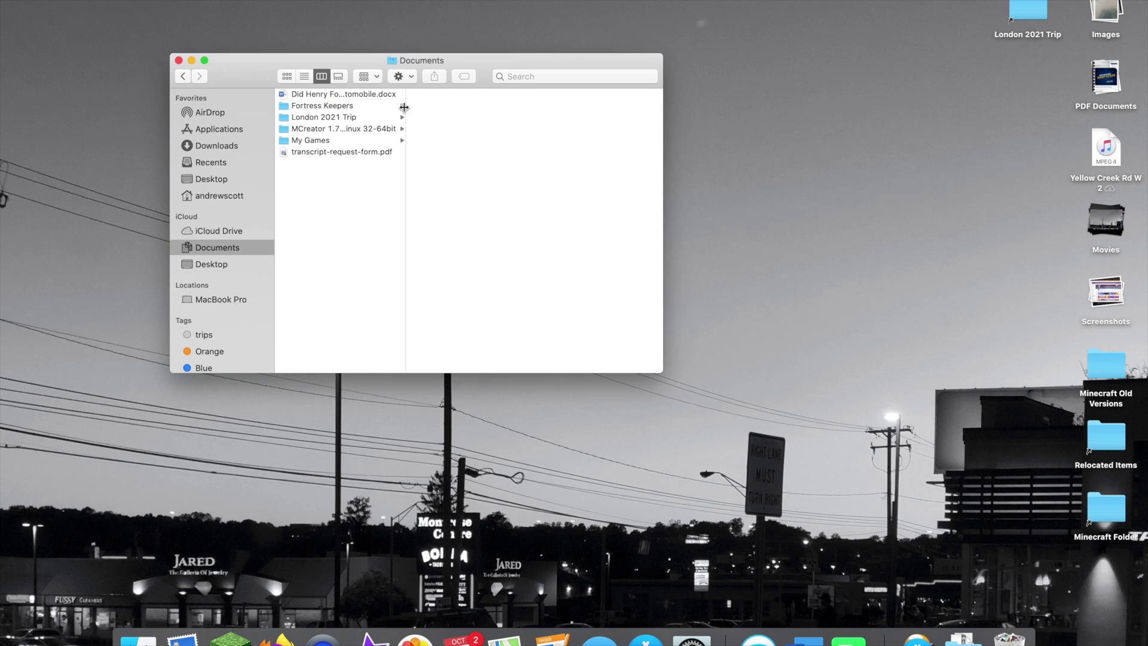
left_click(181, 76)
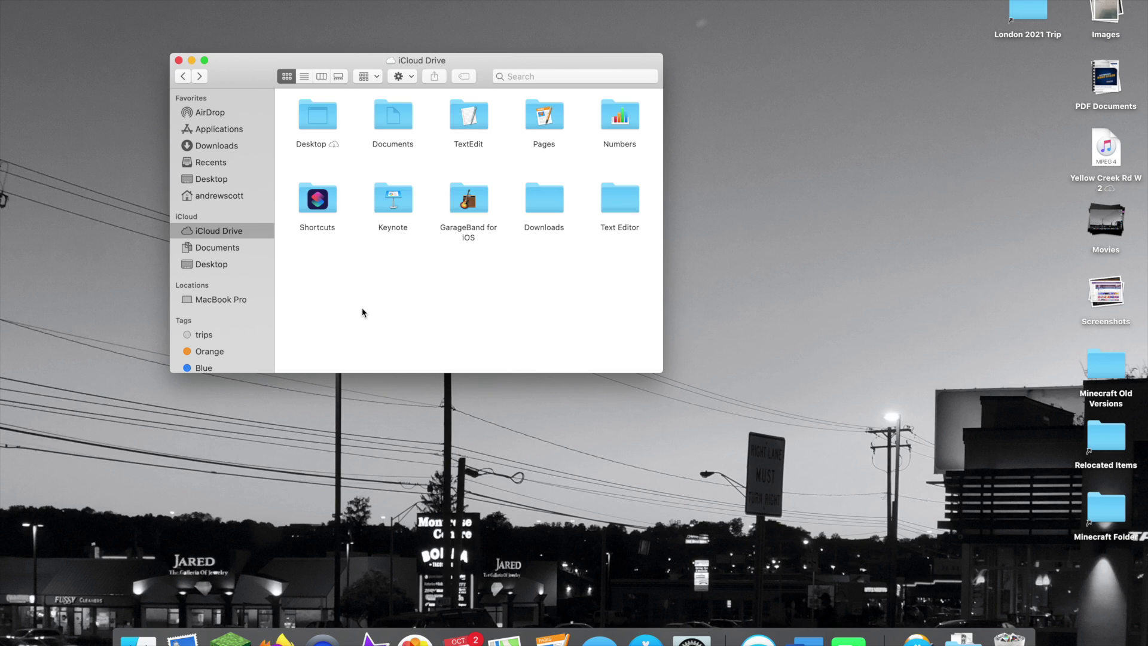
- Point out the TextEdit and Pages app folders in iCloud Drive and open the Pages folder
left_click(470, 122)
left_click(551, 121)
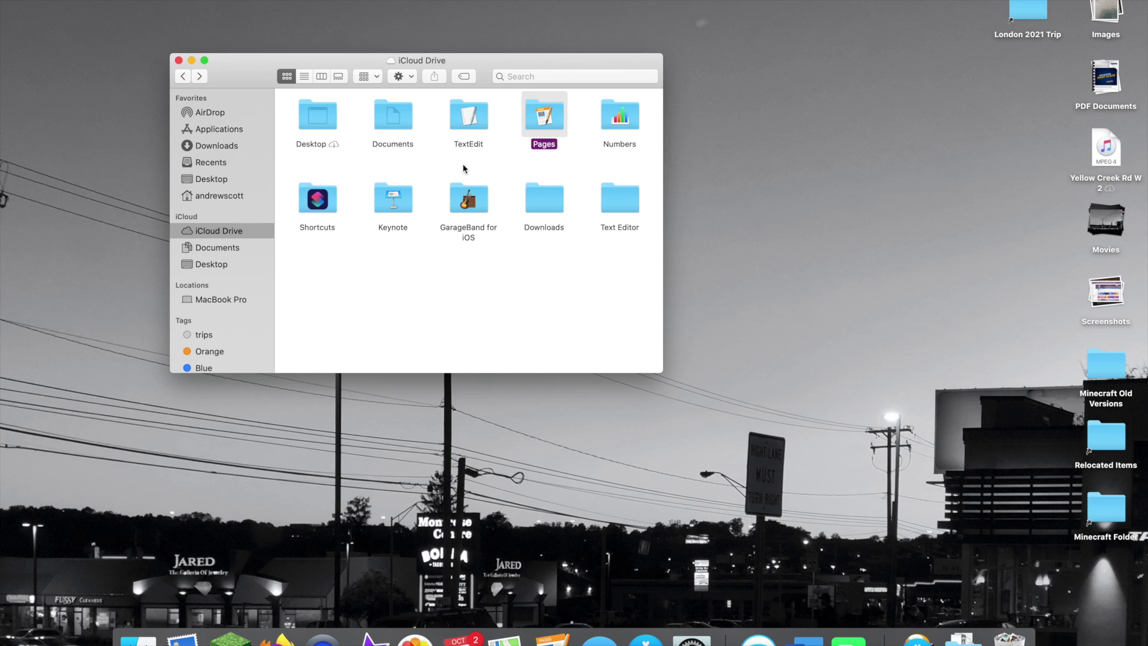
left_click(468, 286)
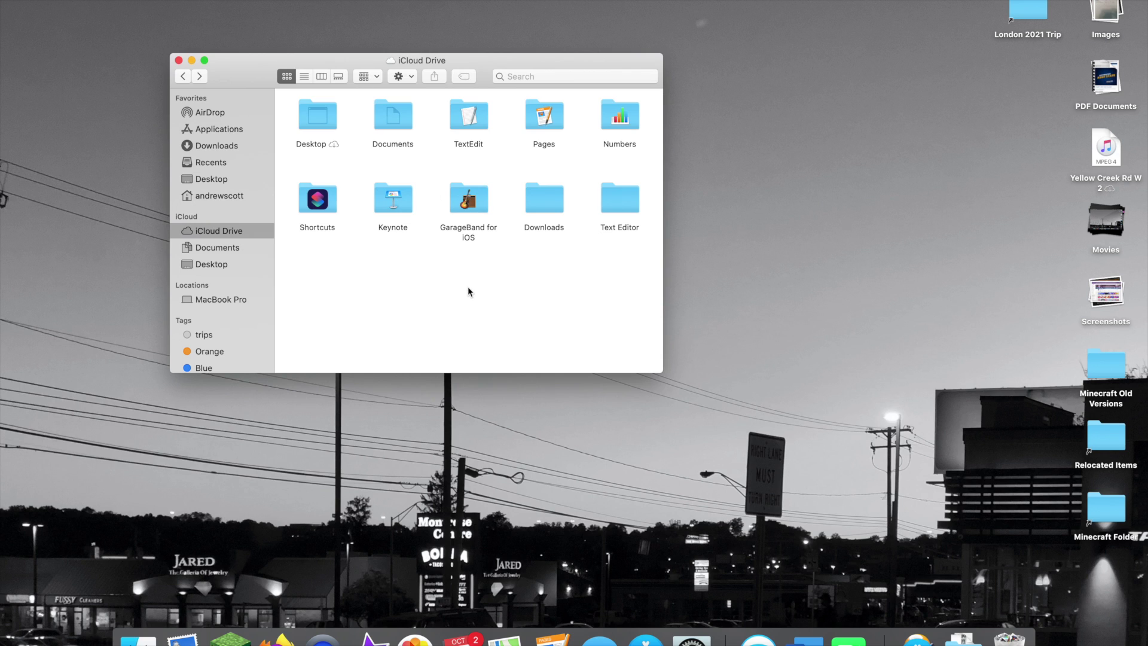
left_click_drag(525, 62, 527, 55)
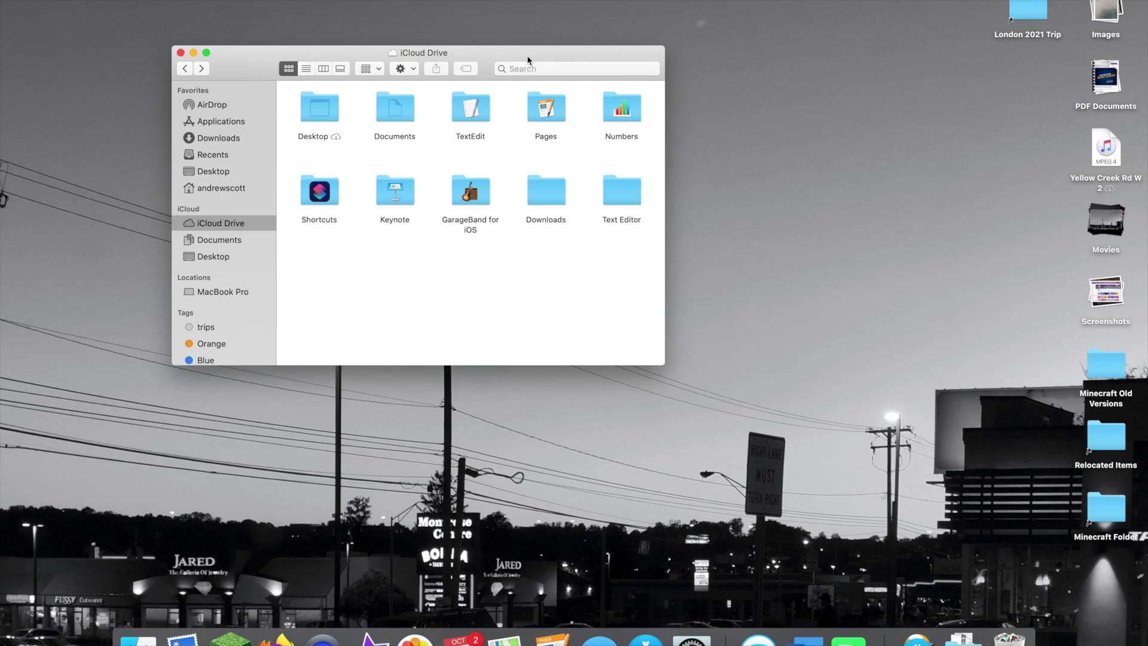
left_click_drag(527, 58, 554, 89)
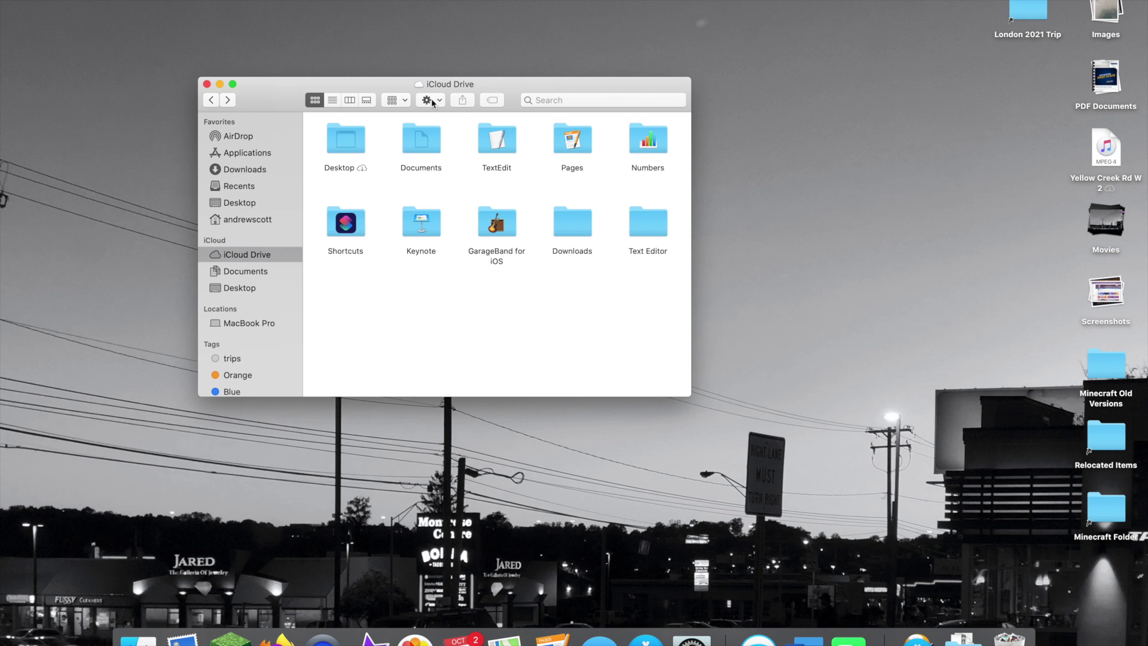
double_click(572, 149)
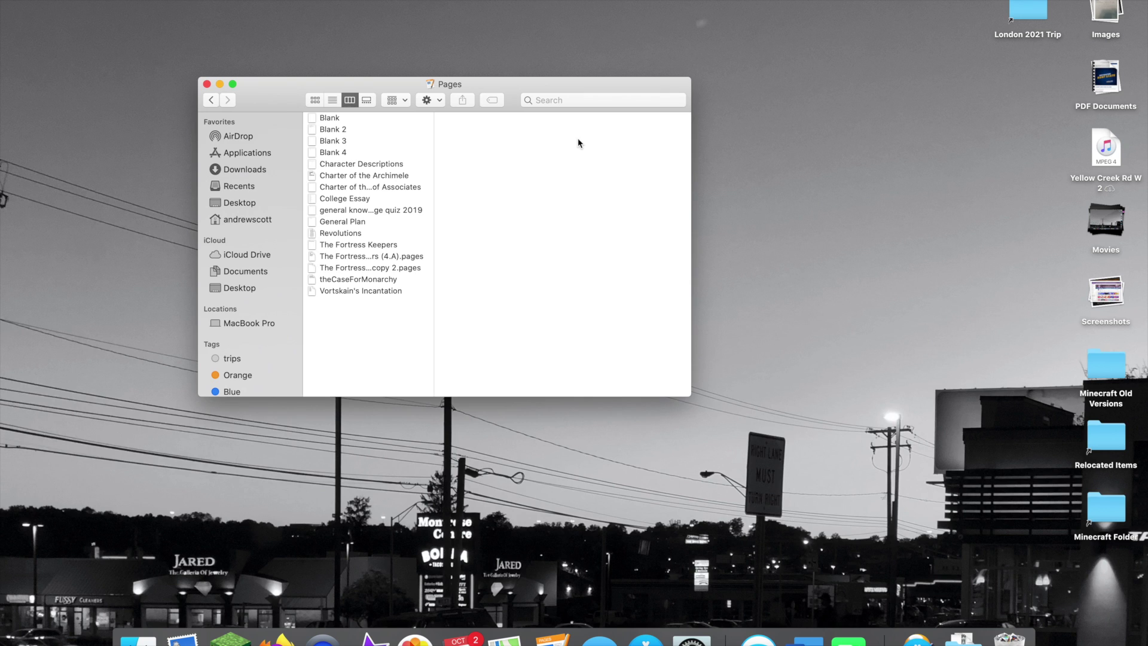
- Go back from the Pages folder through iCloud Drive and the home folder to the Users folder
left_click(210, 100)
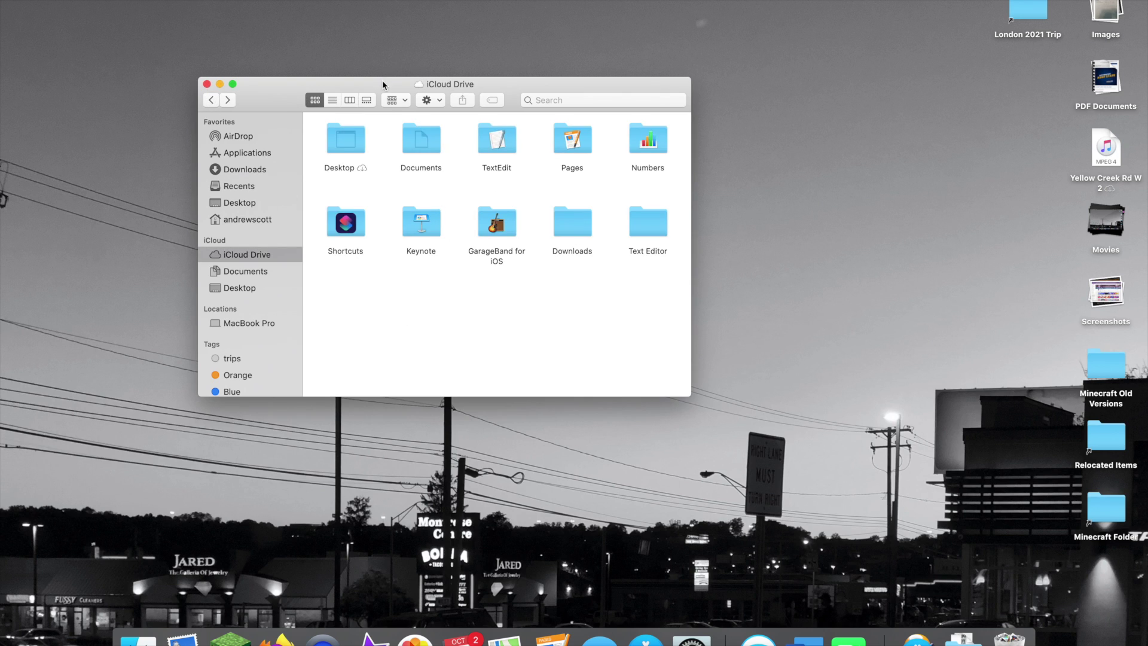
left_click_drag(381, 83, 343, 70)
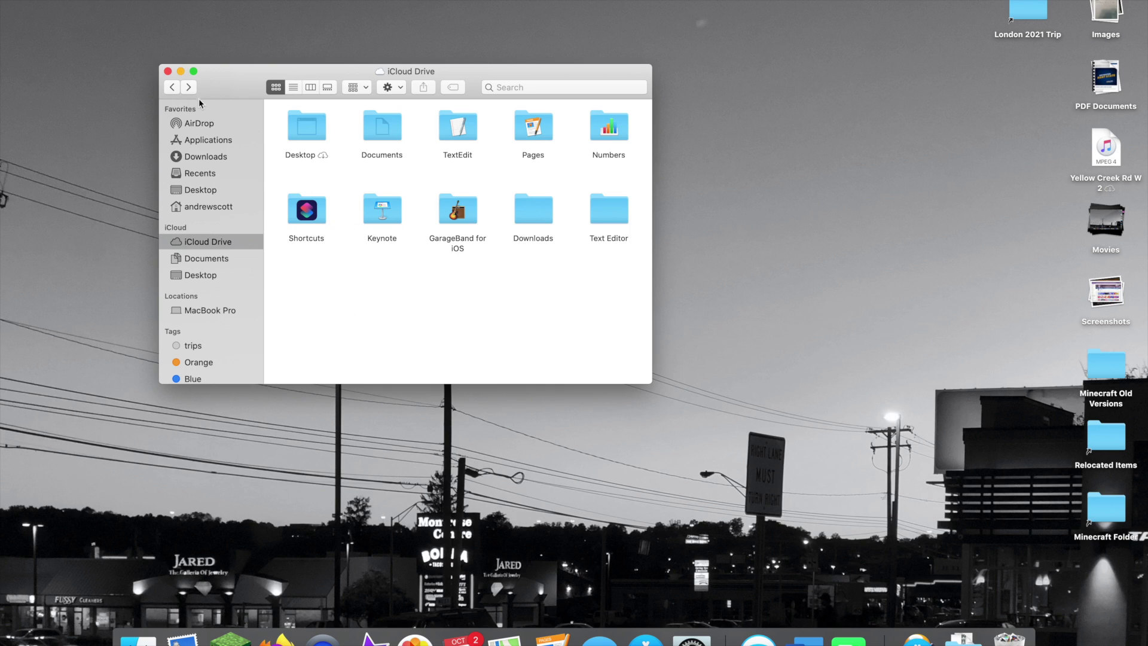
left_click(175, 90)
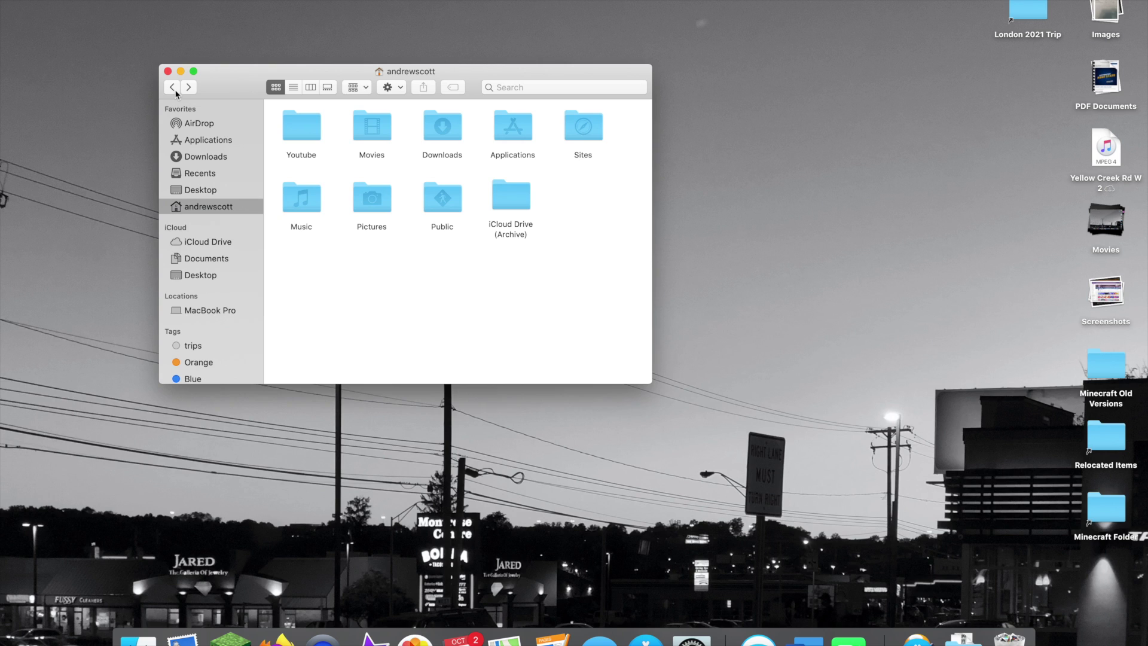
left_click(174, 88)
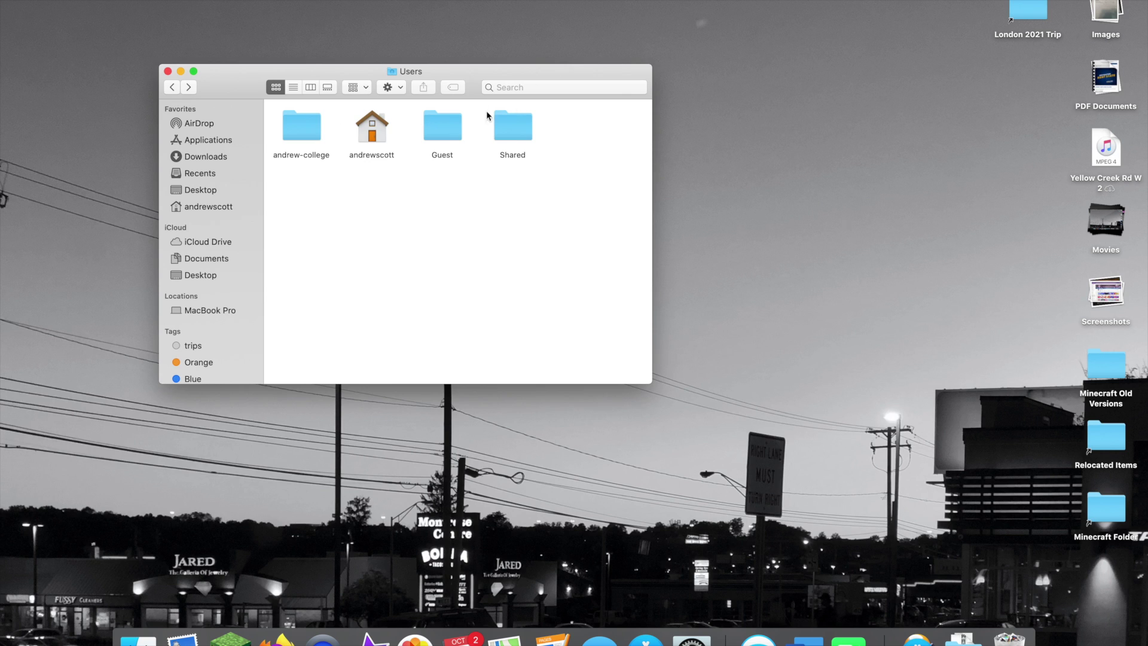
- View the college account's folder in columns, inspect the preview of its restricted Desktop folder, and return to Users
left_click(303, 129)
key("super+3")
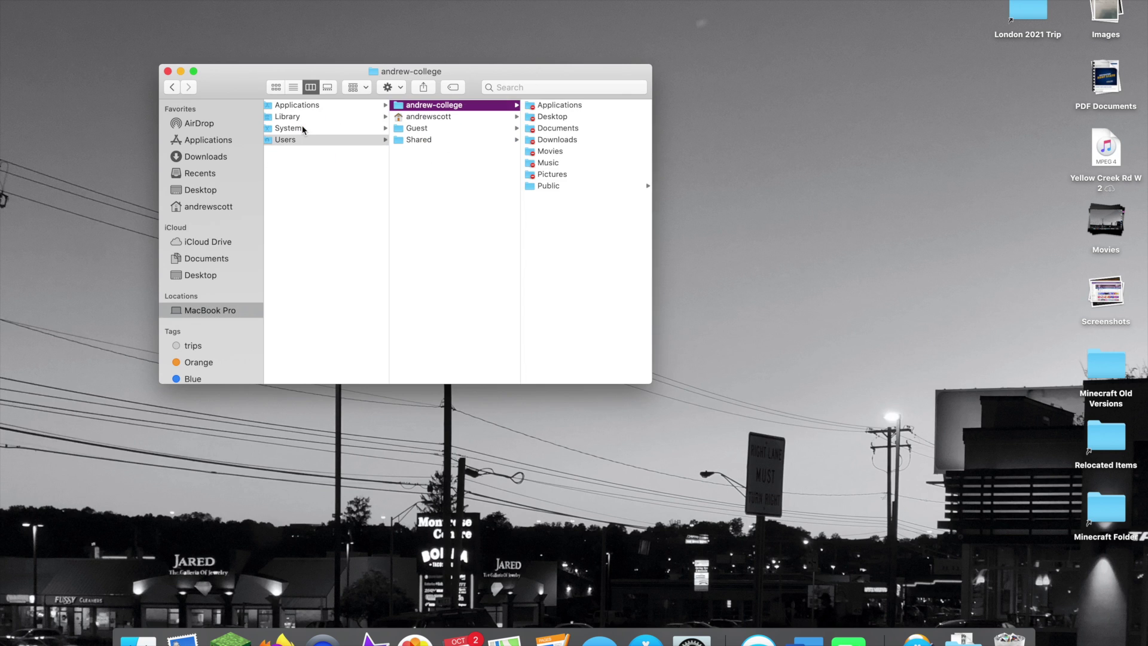
left_click(552, 116)
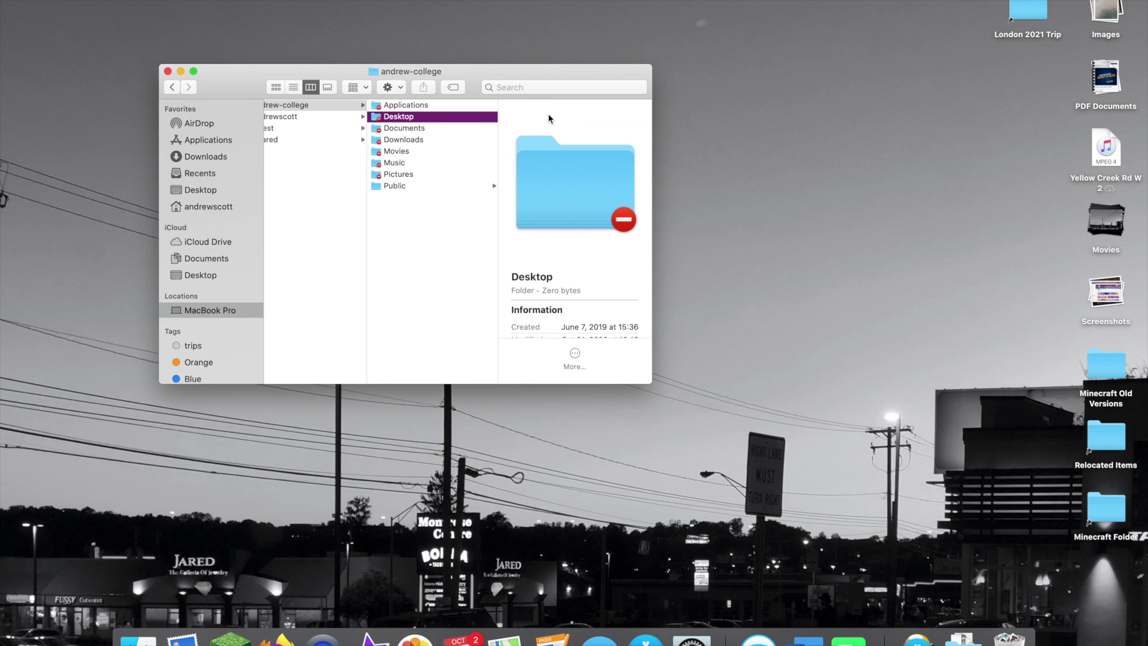
scroll(551, 201, "down", 2)
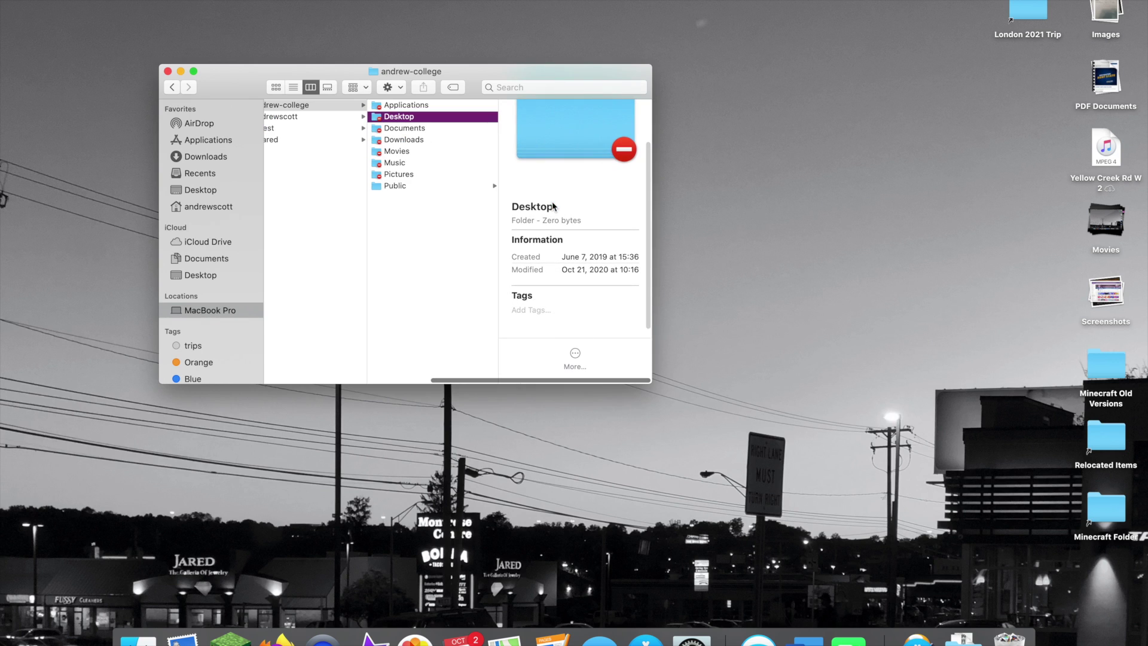
scroll(551, 201, "up", 2)
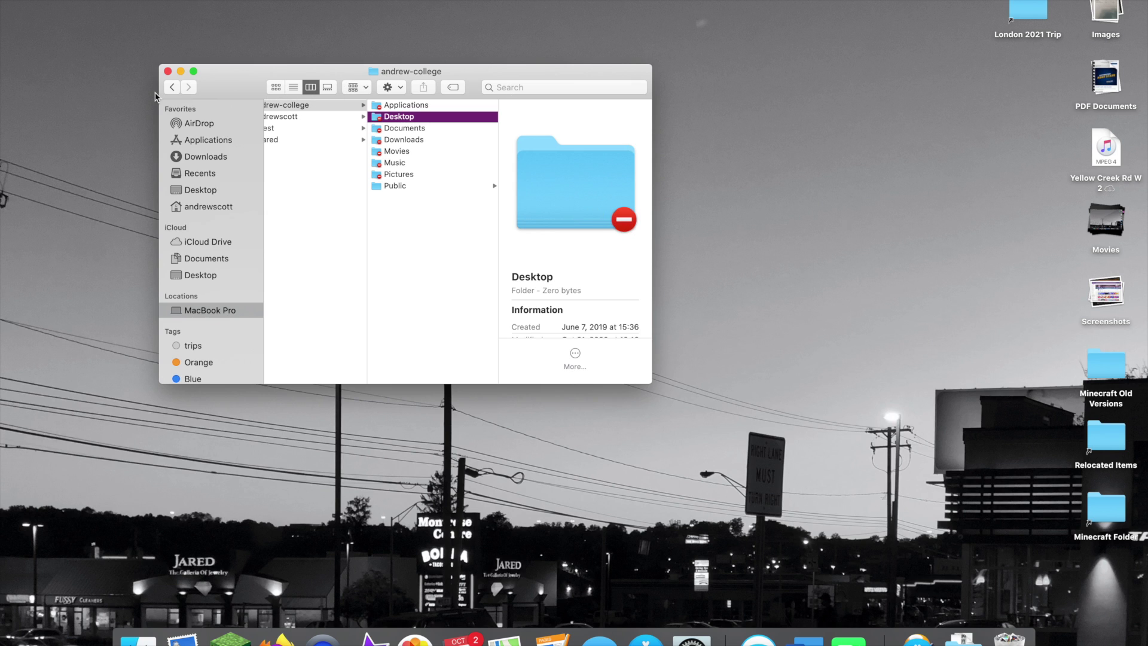
left_click(173, 87)
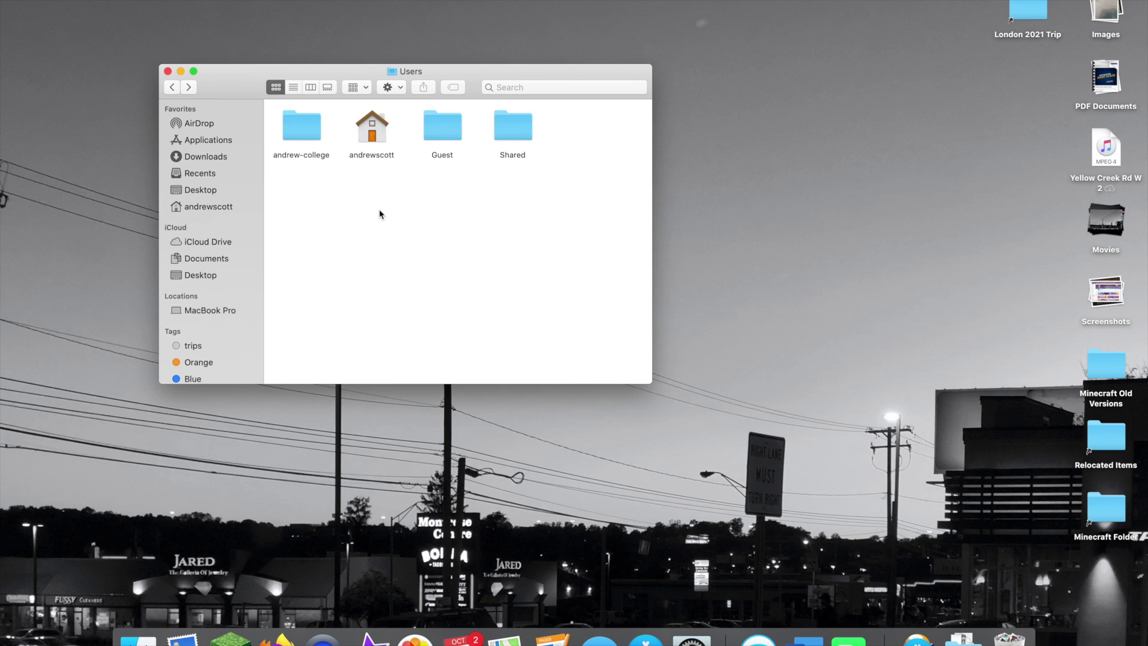
- Reposition the Users window on the desktop, select the college account's folder, and close the window
left_click_drag(460, 75, 368, 24)
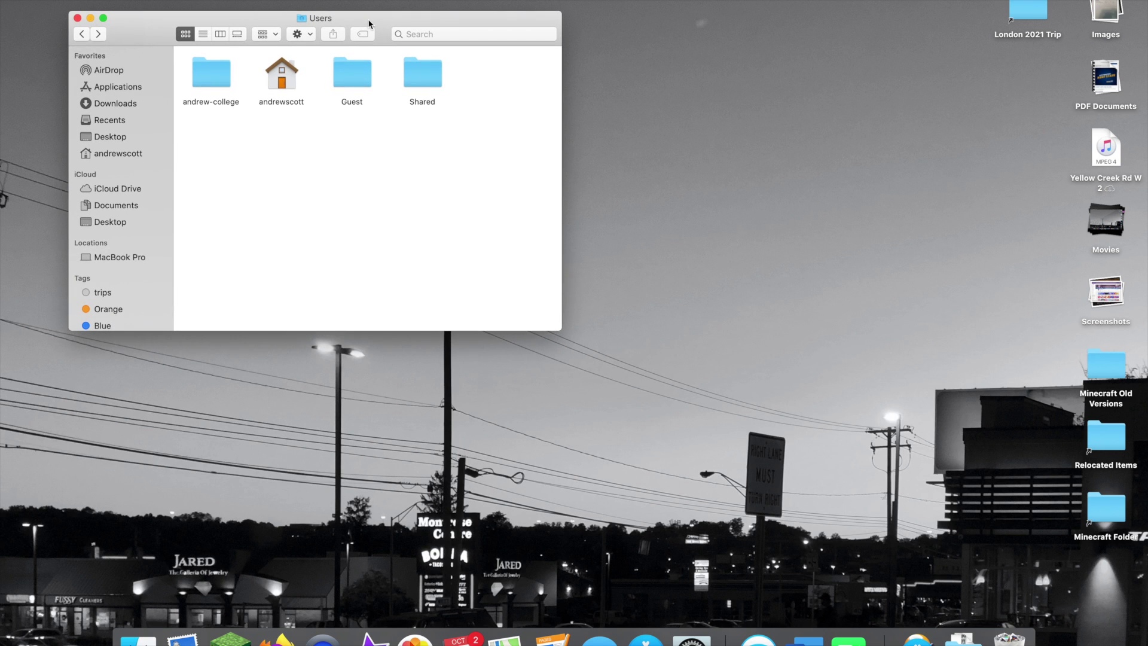
left_click_drag(380, 27, 557, 174)
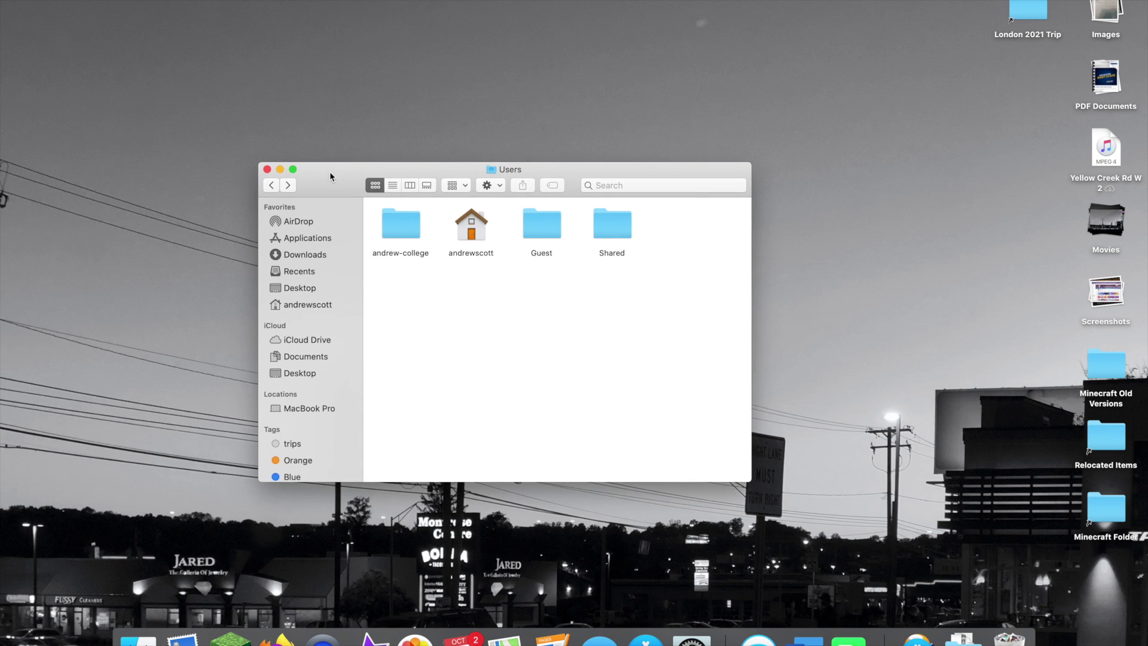
left_click_drag(330, 172, 306, 128)
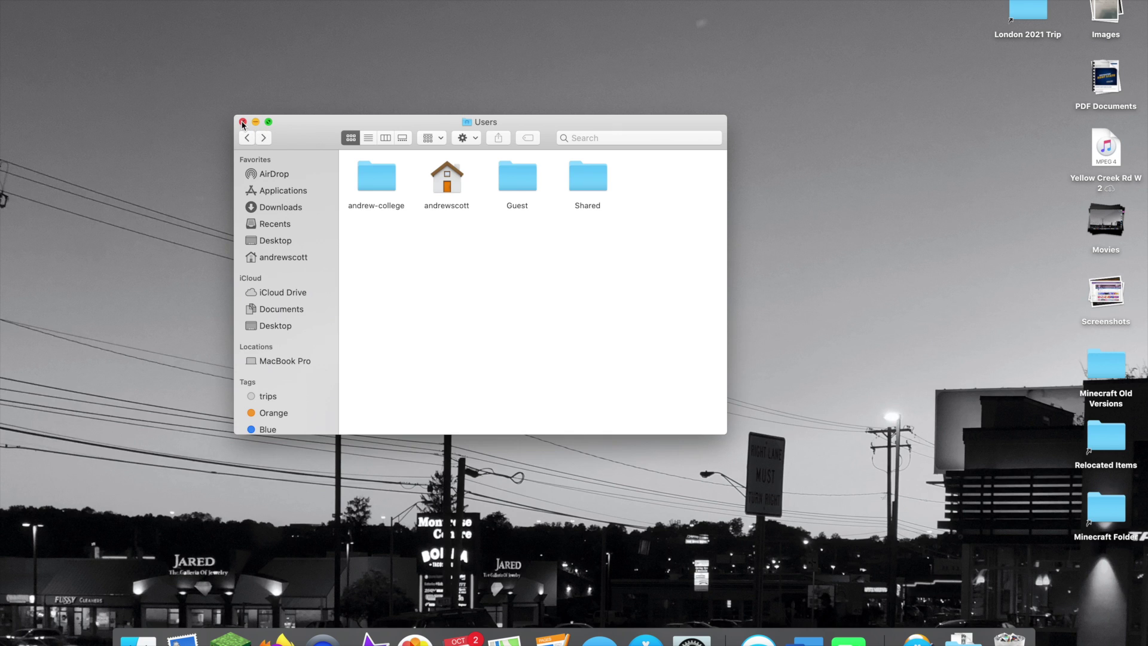
left_click(376, 183)
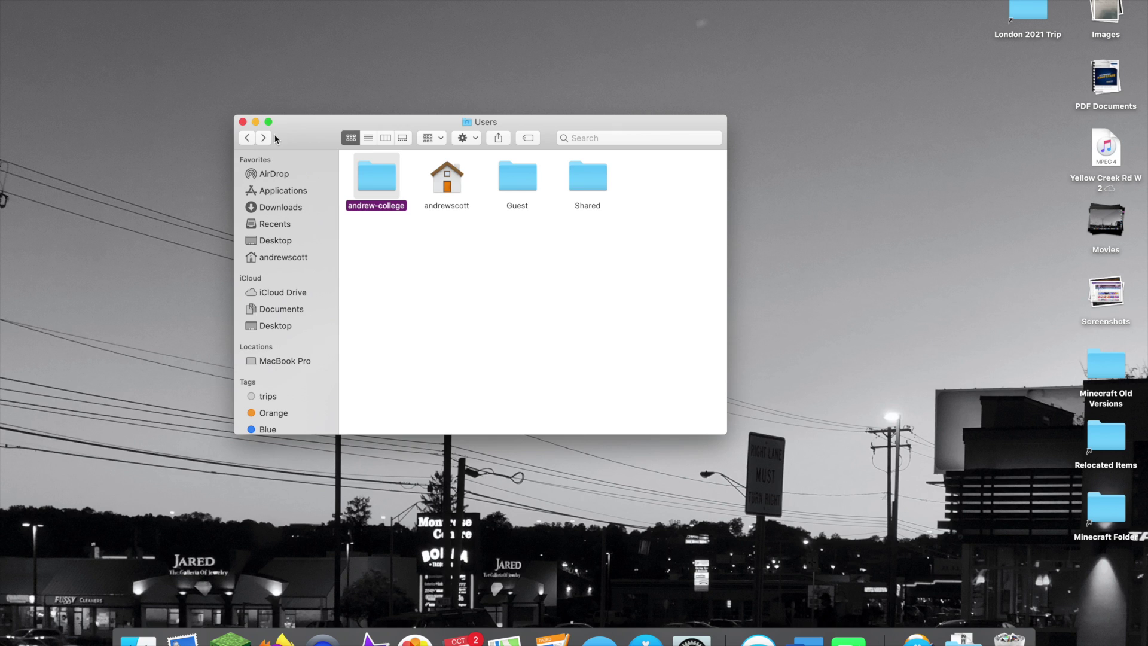
left_click(244, 122)
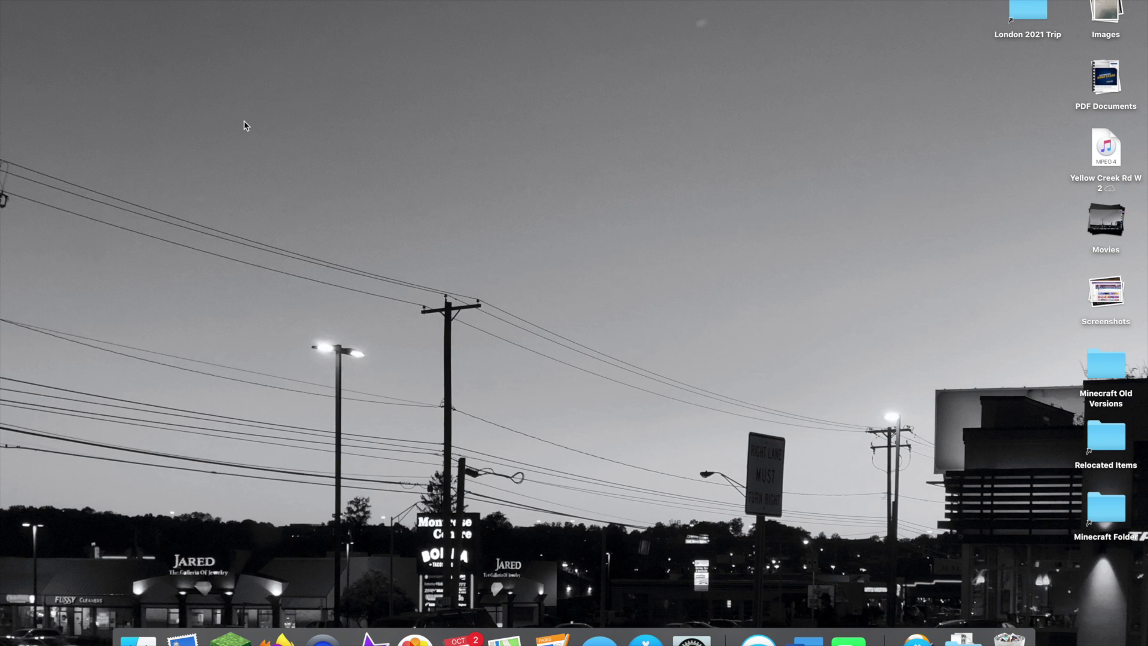